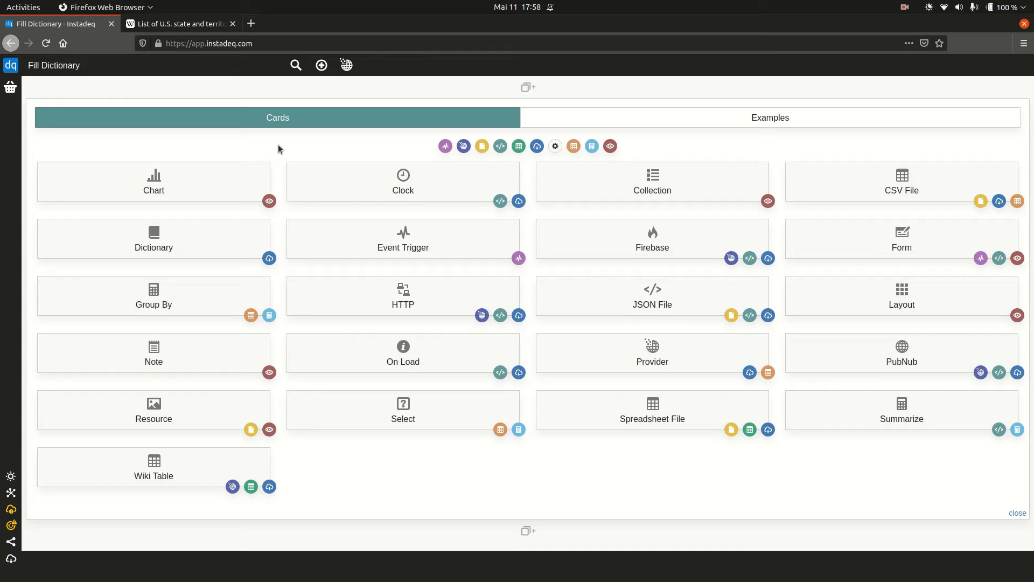
- Add a Dictionary card that maps text to text
{"action": "left_click", "coordinate": [213, 241]}
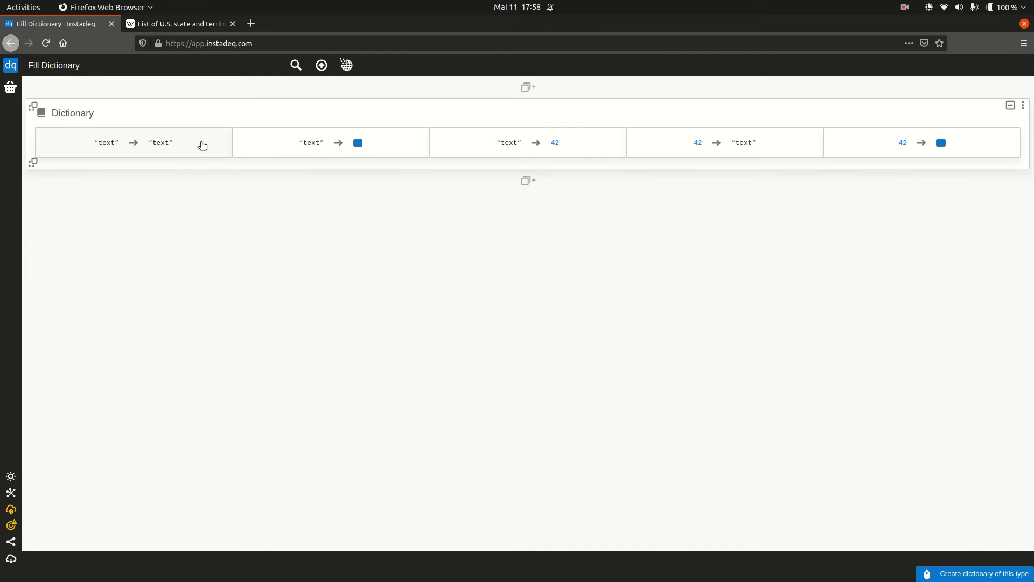
{"action": "left_click", "coordinate": [203, 144]}
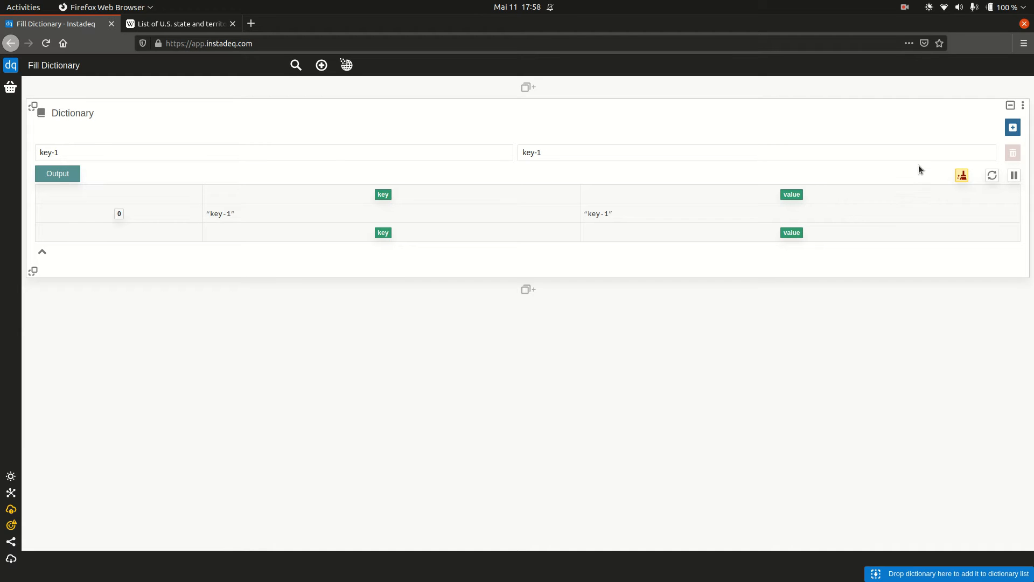
- Look over the state abbreviations table on the Wikipedia page, and add a Wiki Table card above the Dictionary card
{"action": "left_click", "coordinate": [182, 25]}
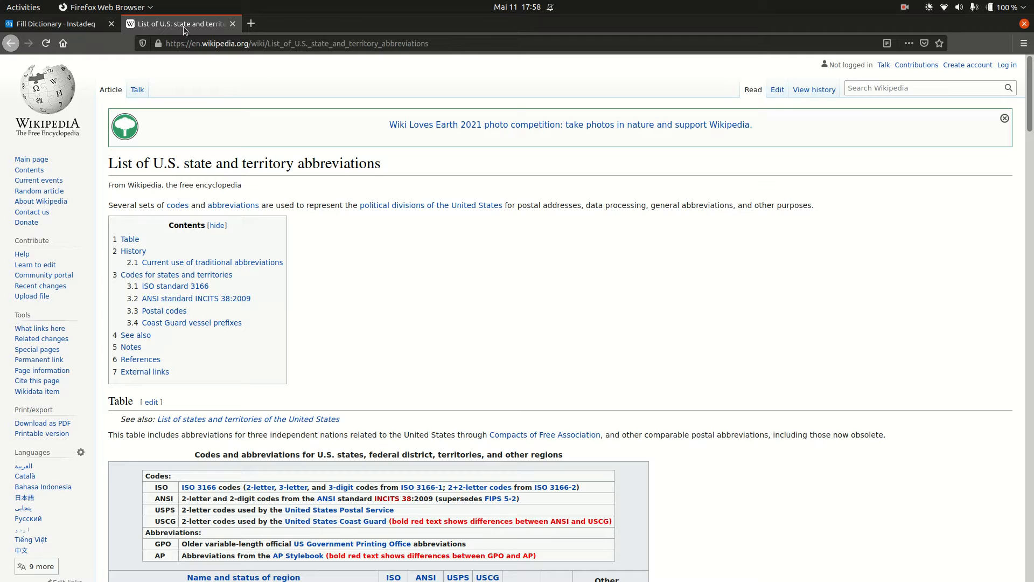
{"action": "scroll", "coordinate": [829, 334], "scroll_direction": "down", "scroll_amount": 5}
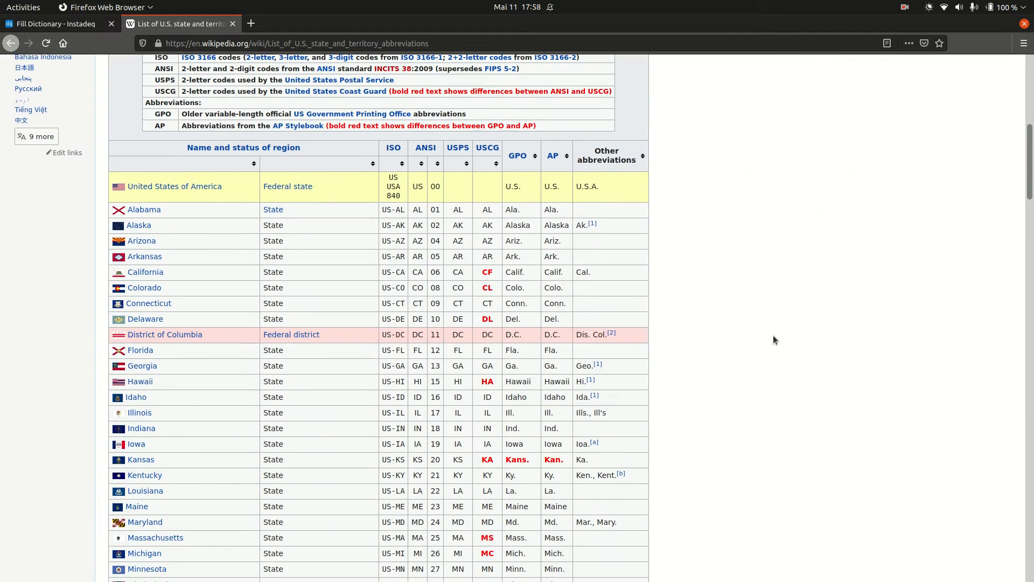
{"action": "scroll", "coordinate": [810, 335], "scroll_direction": "up", "scroll_amount": 2}
{"action": "scroll", "coordinate": [809, 334], "scroll_direction": "up", "scroll_amount": 3}
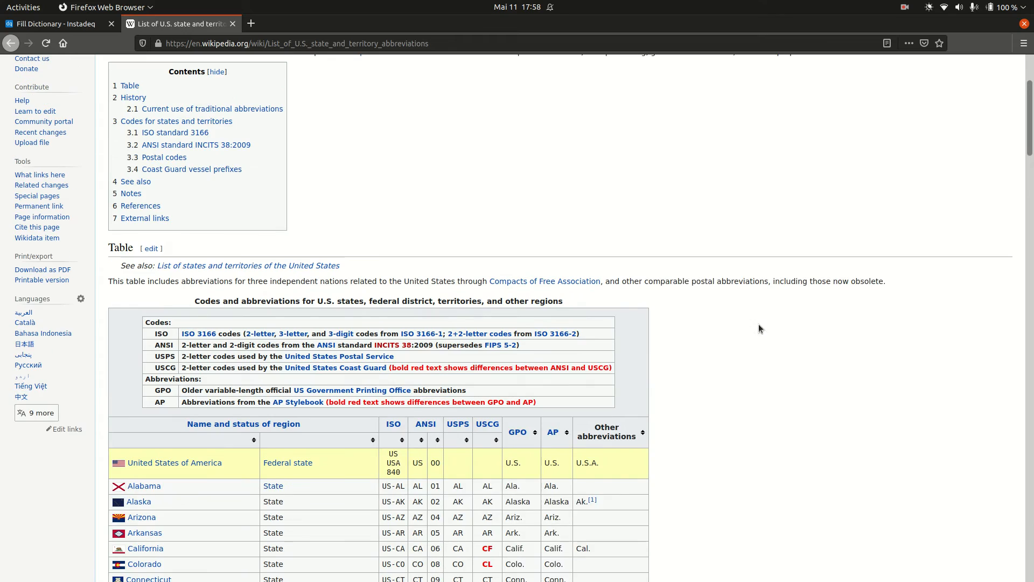
{"action": "left_click", "coordinate": [84, 24]}
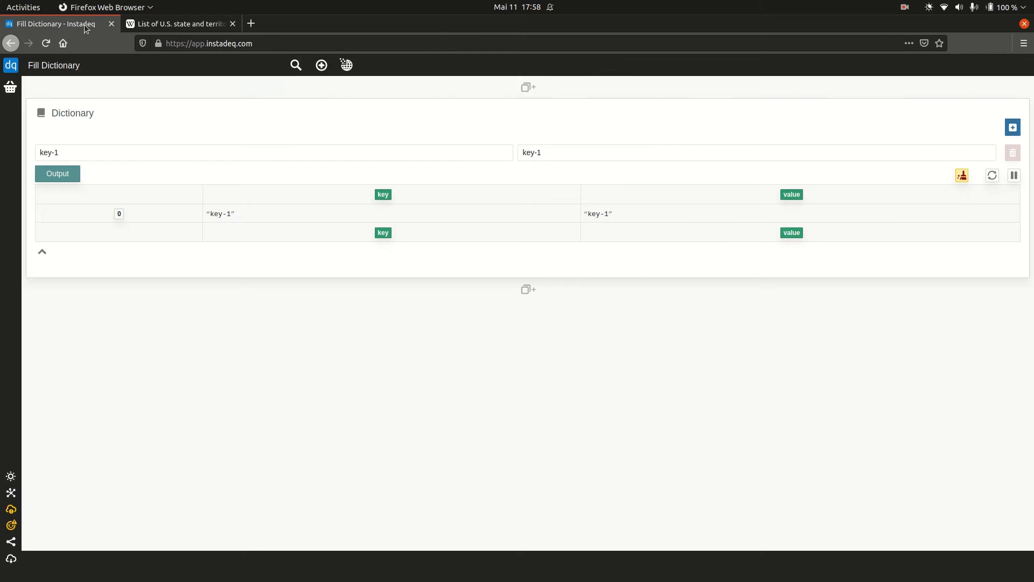
{"action": "left_click", "coordinate": [349, 91]}
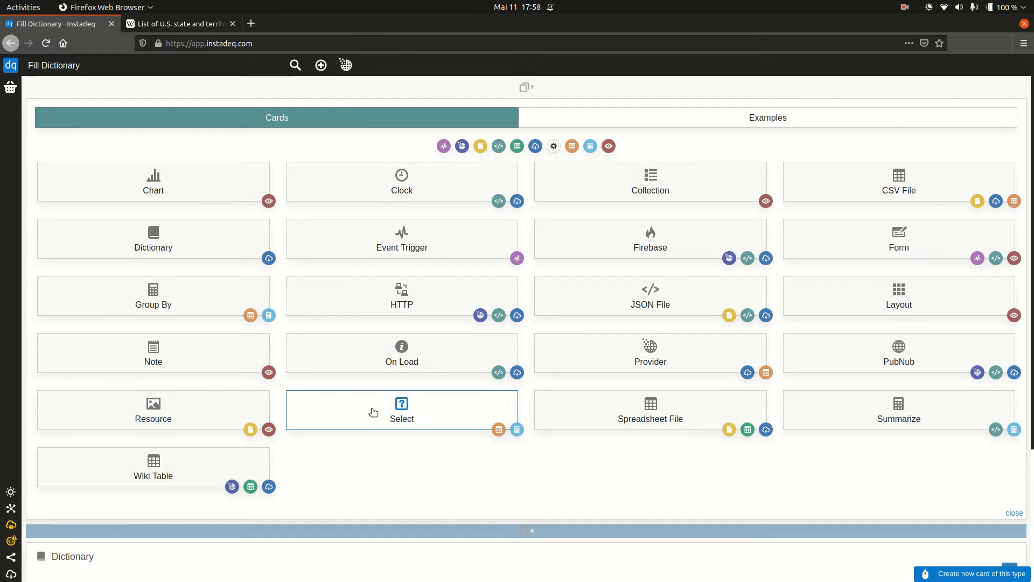
{"action": "left_click", "coordinate": [198, 464]}
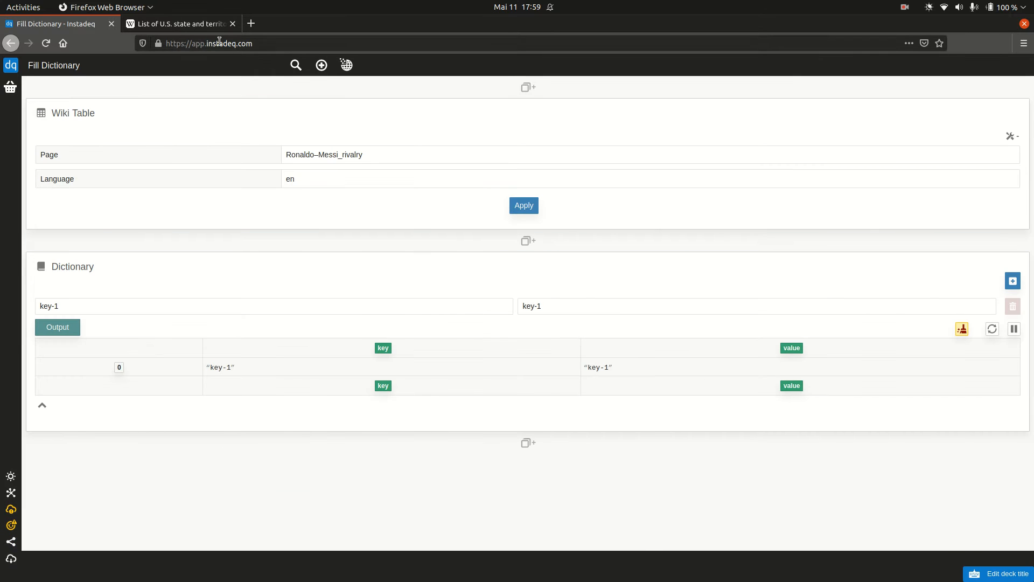
- Load the Wikipedia page List_of_U.S._state_and_territory_abbreviations into the Wiki Table card, using the page name from its address
{"action": "left_click", "coordinate": [181, 24]}
{"action": "left_click", "coordinate": [263, 44]}
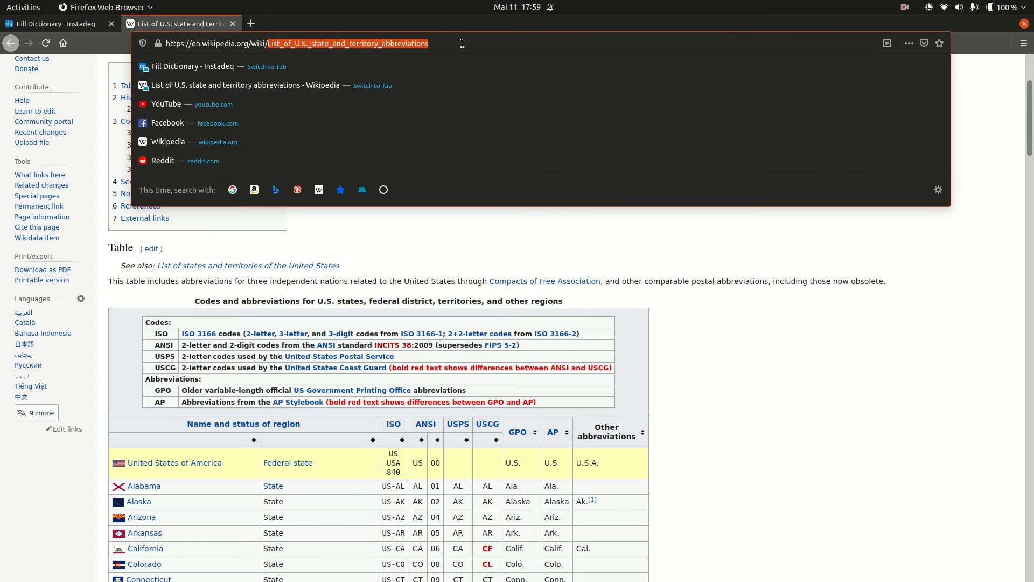
{"action": "left_click", "coordinate": [84, 24]}
{"action": "left_click", "coordinate": [365, 154]}
{"action": "key", "text": "ctrl+a"}
{"action": "type", "text": "List_of_U.S._state_and_territory_abbreviations"}
{"action": "left_click", "coordinate": [525, 207]}
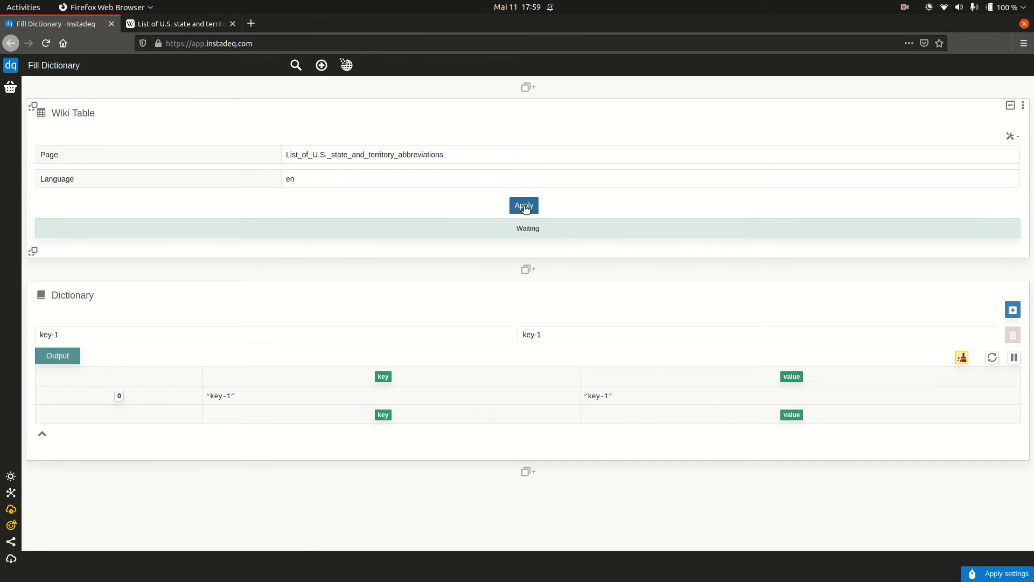
- Switch the Wiki Table card's output to Table 2, the table of region names and codes
{"action": "left_click", "coordinate": [199, 28]}
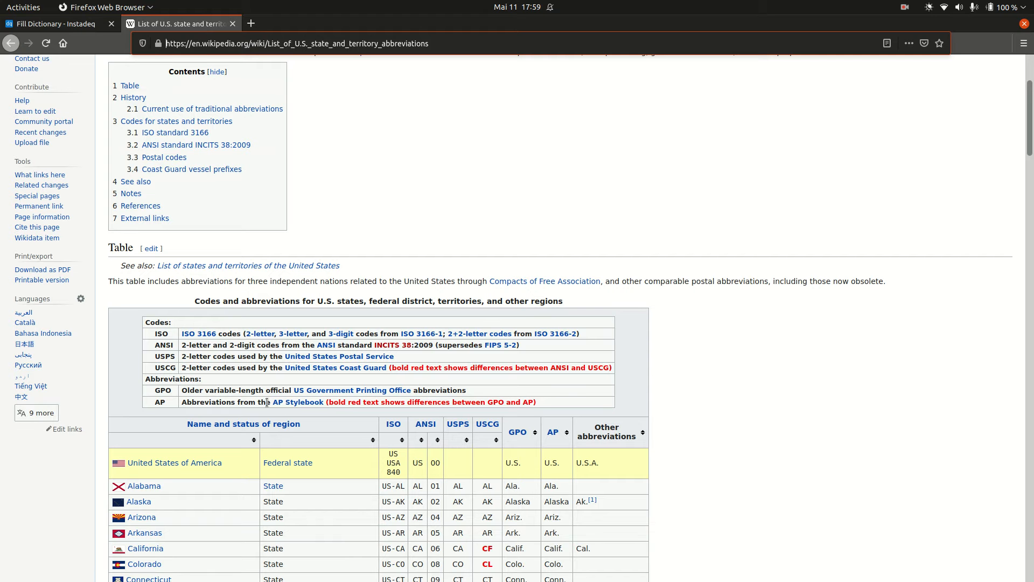
{"action": "left_click", "coordinate": [57, 24]}
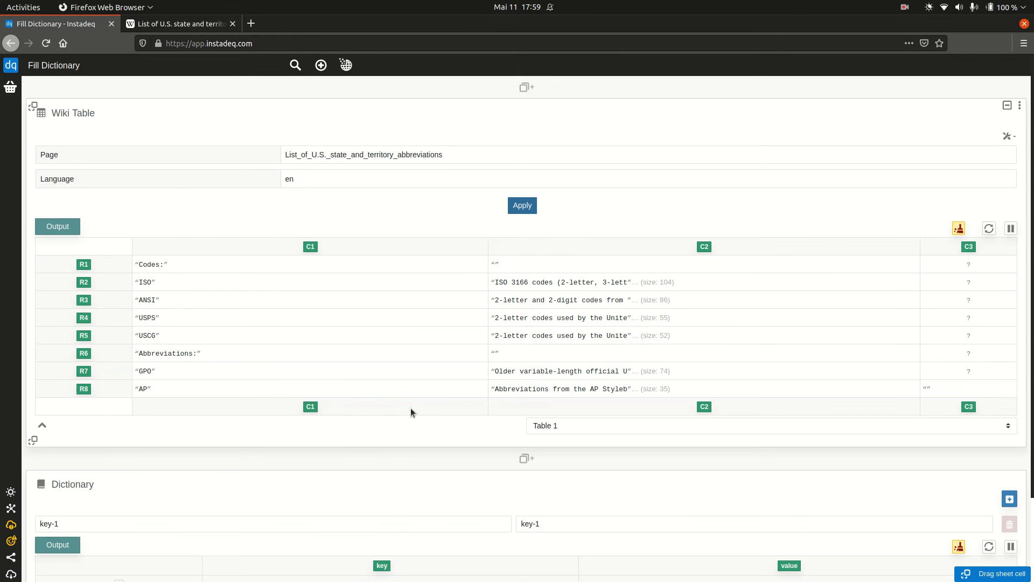
{"action": "left_click", "coordinate": [591, 428]}
{"action": "left_click", "coordinate": [584, 455]}
{"action": "scroll", "coordinate": [421, 314], "scroll_direction": "down", "scroll_amount": 1}
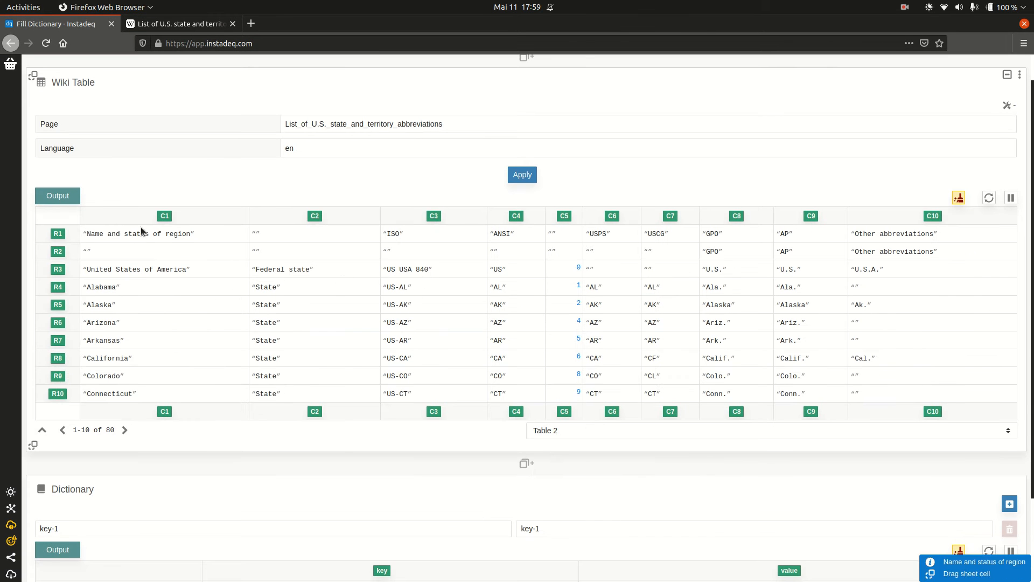
- Add a Select card between the Wiki Table and Dictionary cards
{"action": "scroll", "coordinate": [363, 247], "scroll_direction": "down", "scroll_amount": 3}
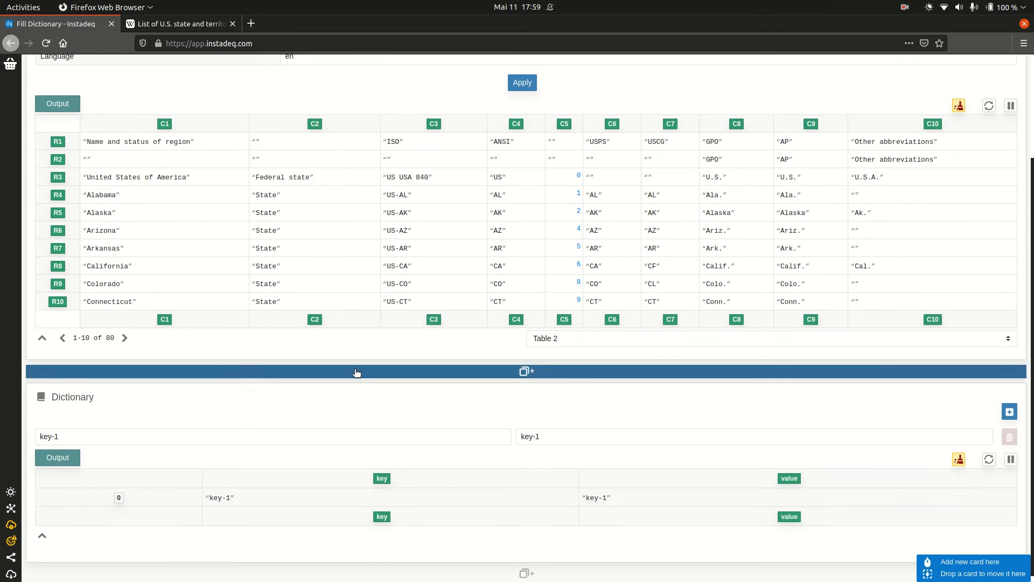
{"action": "left_click", "coordinate": [359, 371]}
{"action": "scroll", "coordinate": [369, 321], "scroll_direction": "down", "scroll_amount": 5}
{"action": "scroll", "coordinate": [267, 291], "scroll_direction": "down", "scroll_amount": 3}
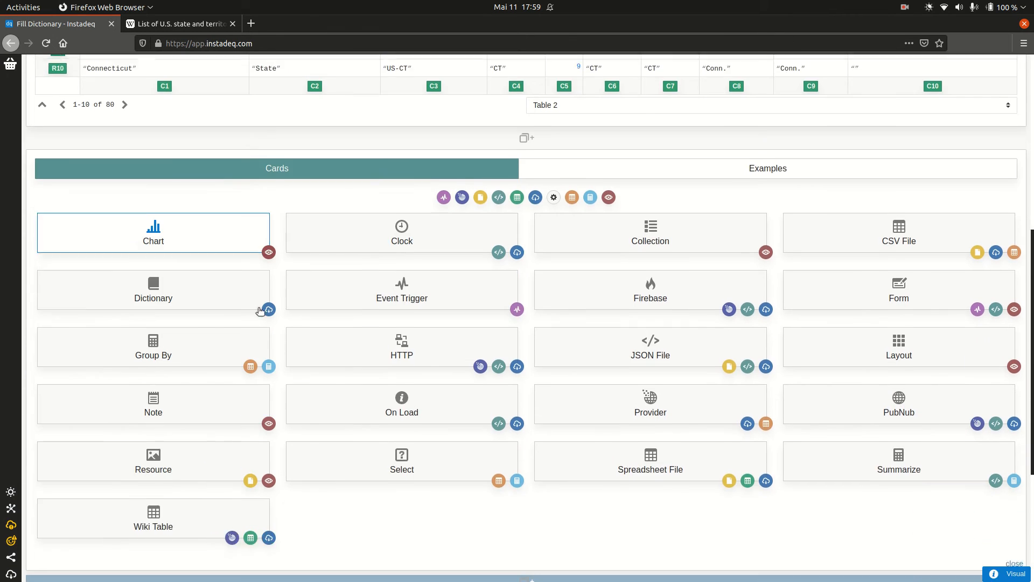
{"action": "left_click", "coordinate": [318, 452]}
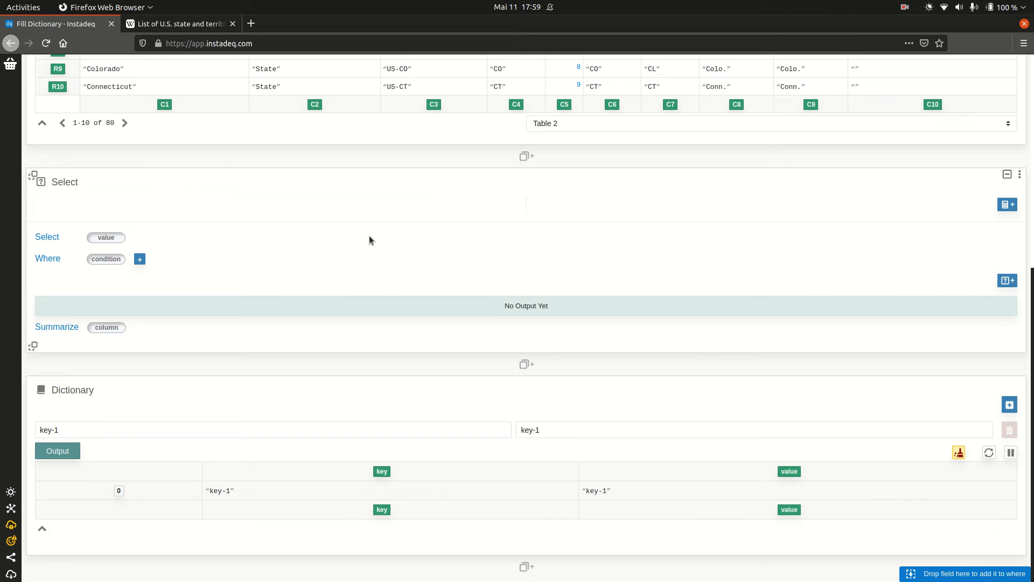
- Add columns C4 and C1 of Table 2, in that order, as the Select card's selected values
{"action": "scroll", "coordinate": [370, 234], "scroll_direction": "up", "scroll_amount": 1}
{"action": "scroll", "coordinate": [369, 234], "scroll_direction": "up", "scroll_amount": 1}
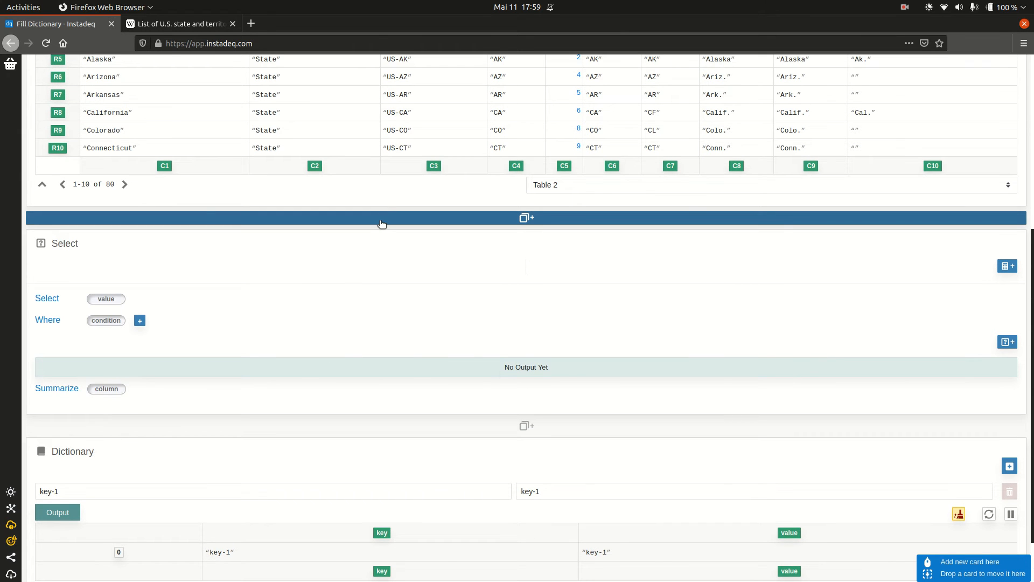
{"action": "scroll", "coordinate": [381, 223], "scroll_direction": "up", "scroll_amount": 3}
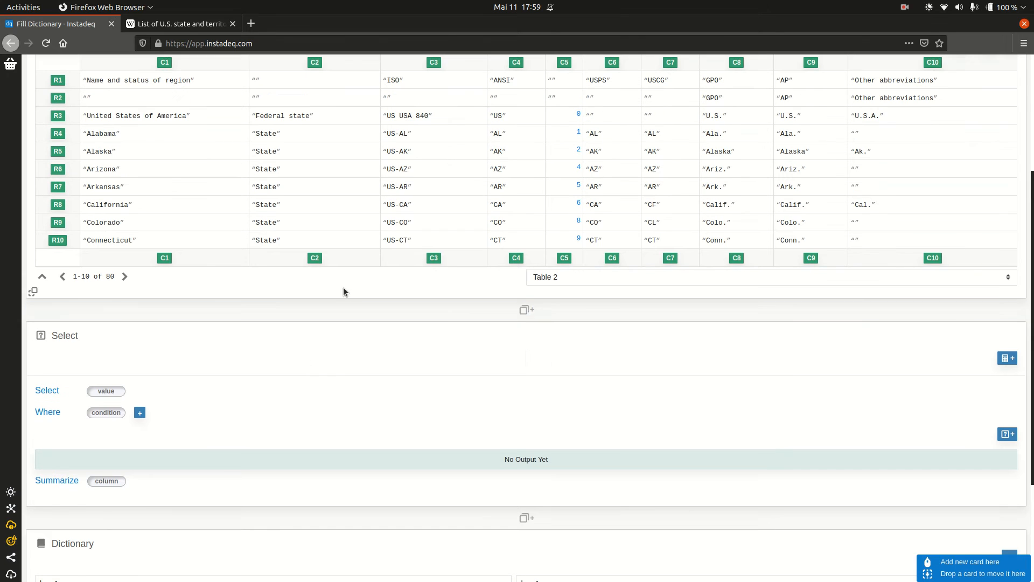
{"action": "left_click_drag", "start_coordinate": [516, 257], "coordinate": [116, 395]}
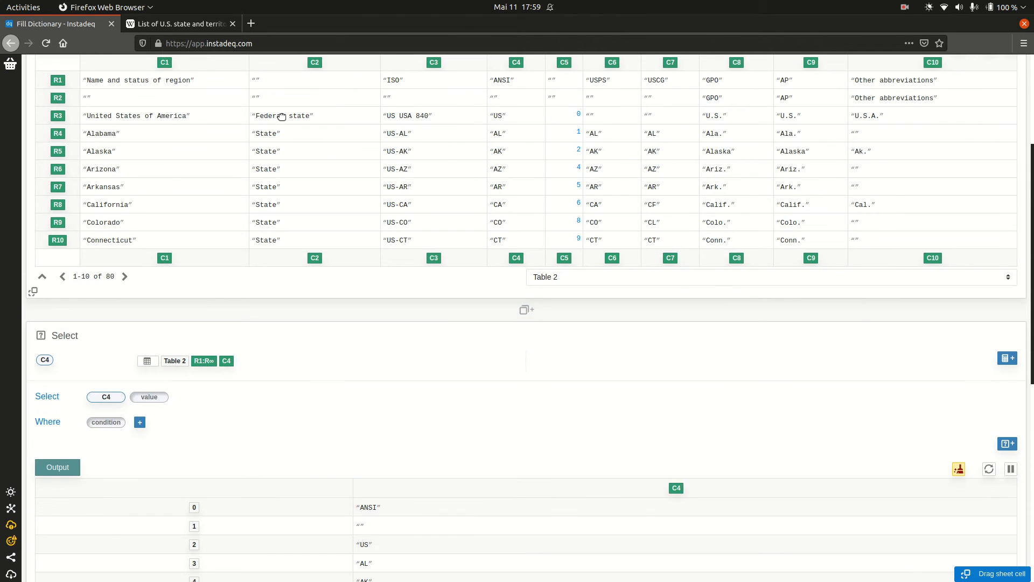
{"action": "left_click_drag", "start_coordinate": [178, 261], "coordinate": [153, 400]}
{"action": "scroll", "coordinate": [153, 400], "scroll_direction": "down", "scroll_amount": 3}
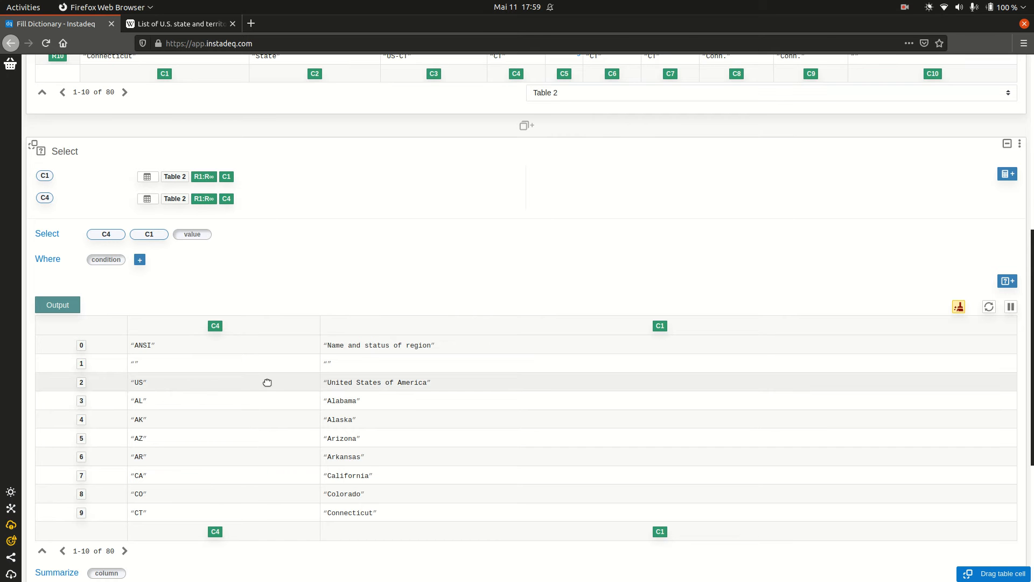
- Set the row ranges of the Select card's C1 and C4 sources to start from row 4
{"action": "scroll", "coordinate": [367, 247], "scroll_direction": "up", "scroll_amount": 1}
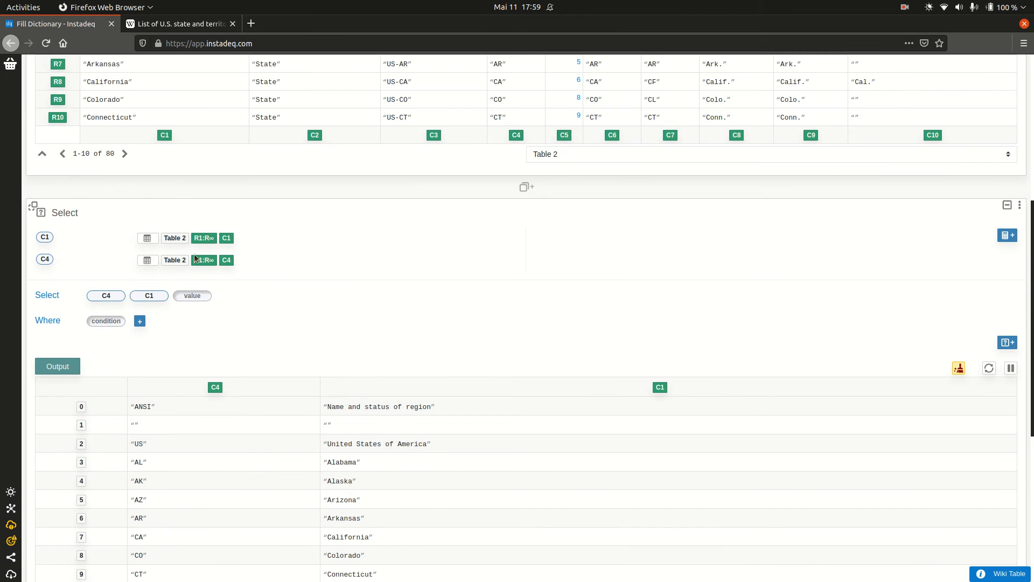
{"action": "left_click", "coordinate": [203, 238]}
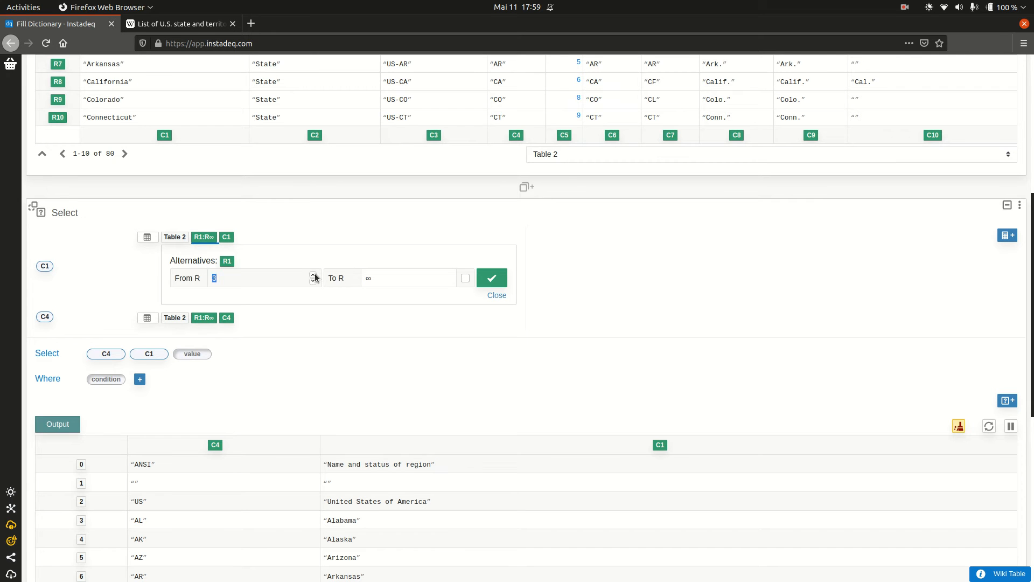
{"action": "left_click", "coordinate": [491, 277]}
{"action": "left_click", "coordinate": [204, 259]}
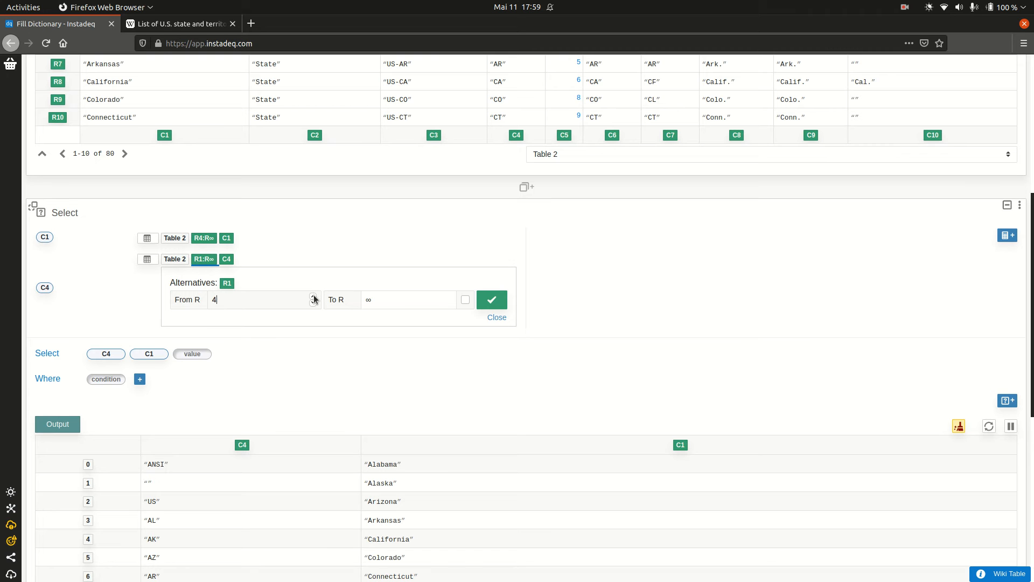
{"action": "left_click", "coordinate": [493, 300]}
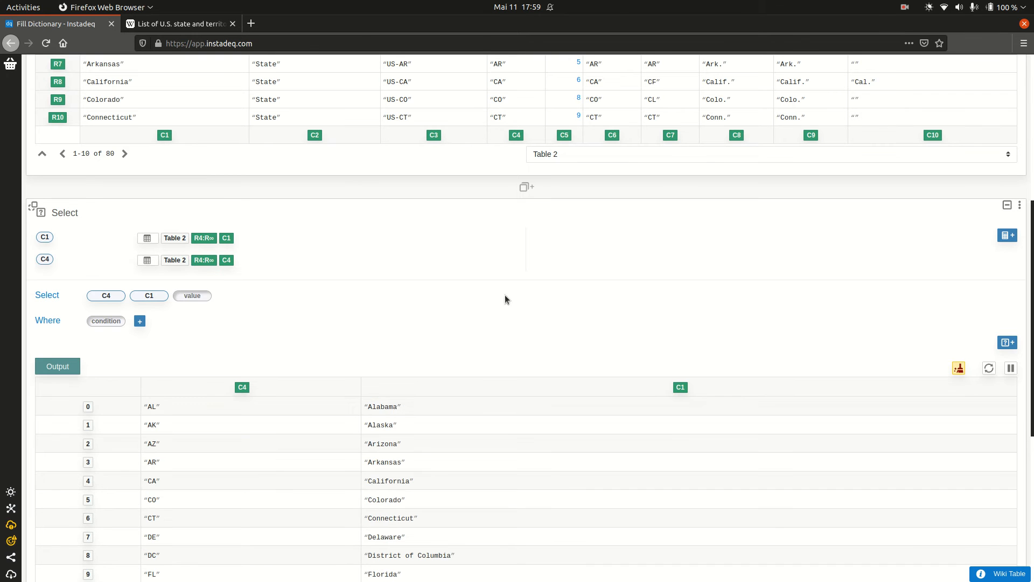
- Add column C2 of Table 2 to the selected values and set its row range to start from row 4
{"action": "scroll", "coordinate": [441, 227], "scroll_direction": "down", "scroll_amount": 3}
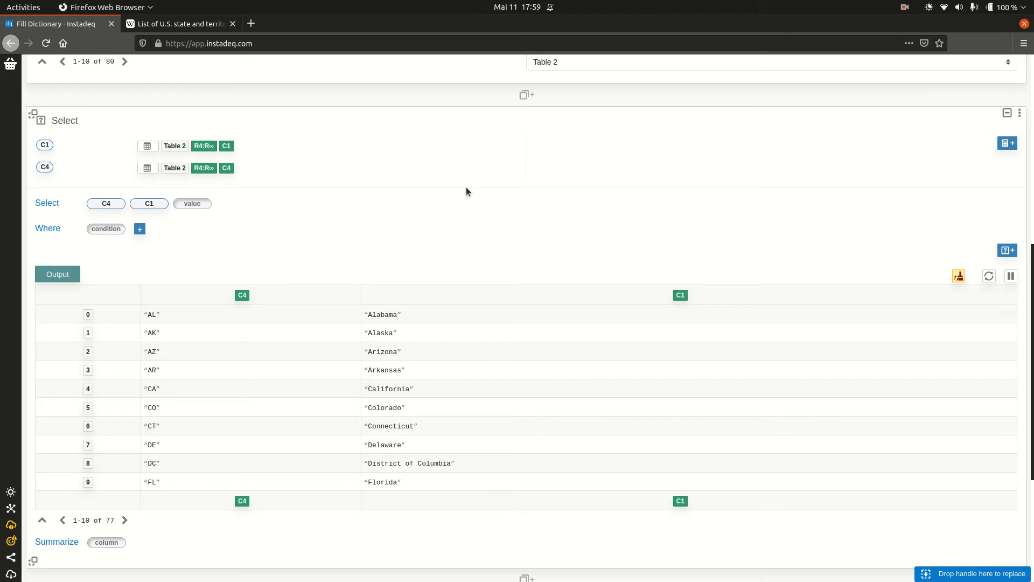
{"action": "scroll", "coordinate": [470, 188], "scroll_direction": "down", "scroll_amount": 1}
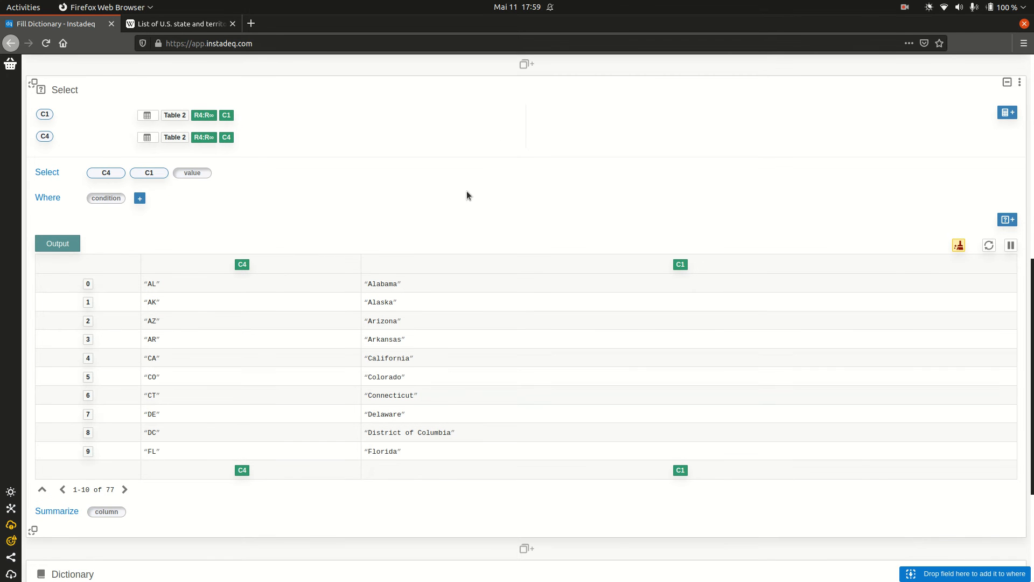
{"action": "scroll", "coordinate": [228, 235], "scroll_direction": "up", "scroll_amount": 7}
{"action": "scroll", "coordinate": [352, 167], "scroll_direction": "up", "scroll_amount": 2}
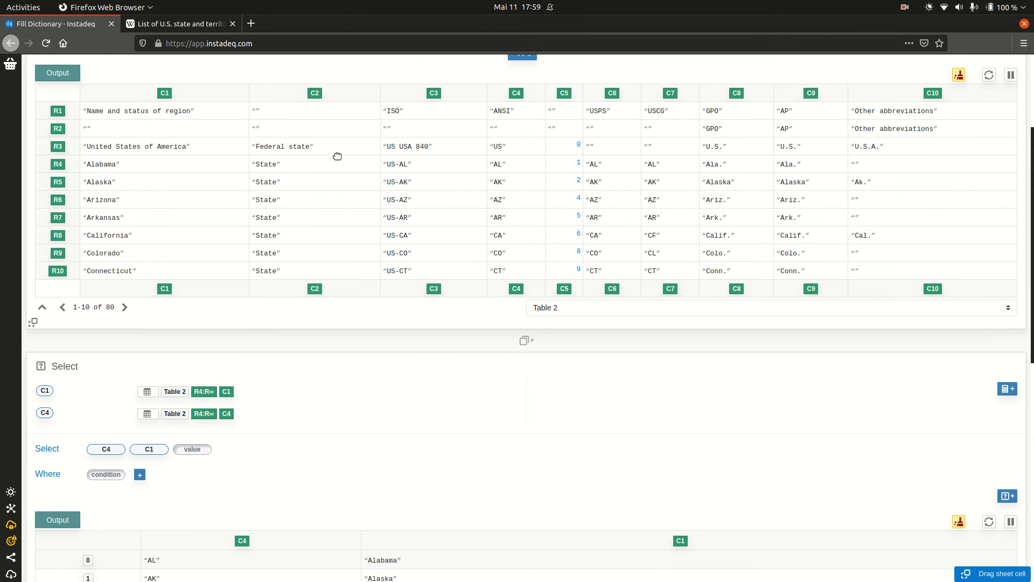
{"action": "scroll", "coordinate": [317, 240], "scroll_direction": "down", "scroll_amount": 2}
{"action": "left_click_drag", "start_coordinate": [315, 228], "coordinate": [202, 386]}
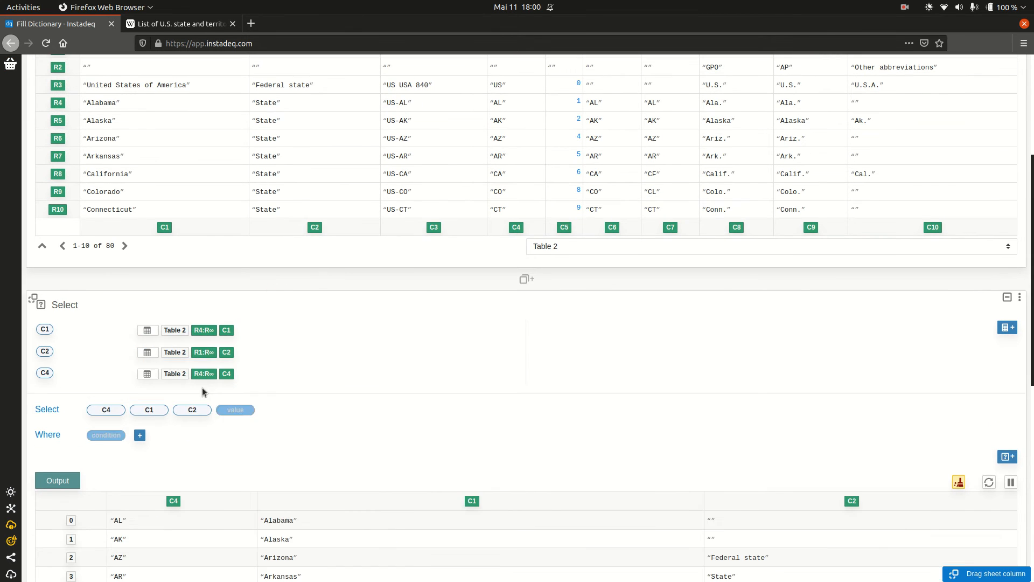
{"action": "left_click", "coordinate": [204, 351]}
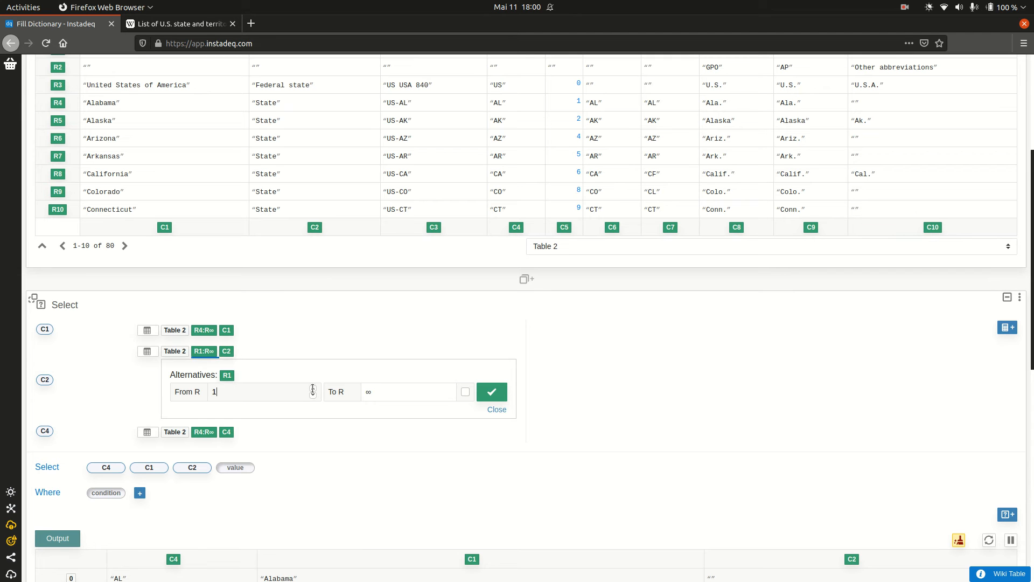
{"action": "left_click", "coordinate": [500, 395]}
- Add a Where condition to the Select card requiring C4 to equal the text "State"
{"action": "scroll", "coordinate": [540, 344], "scroll_direction": "down", "scroll_amount": 5}
{"action": "left_click_drag", "start_coordinate": [50, 224], "coordinate": [107, 281]}
{"action": "left_click", "coordinate": [154, 308]}
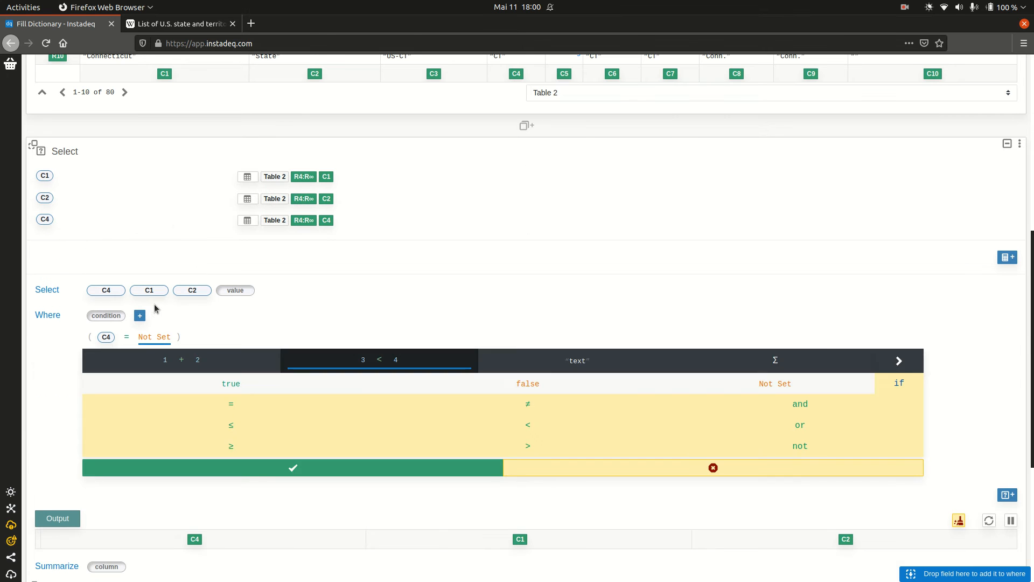
{"action": "left_click", "coordinate": [524, 362]}
{"action": "type", "text": "S"}
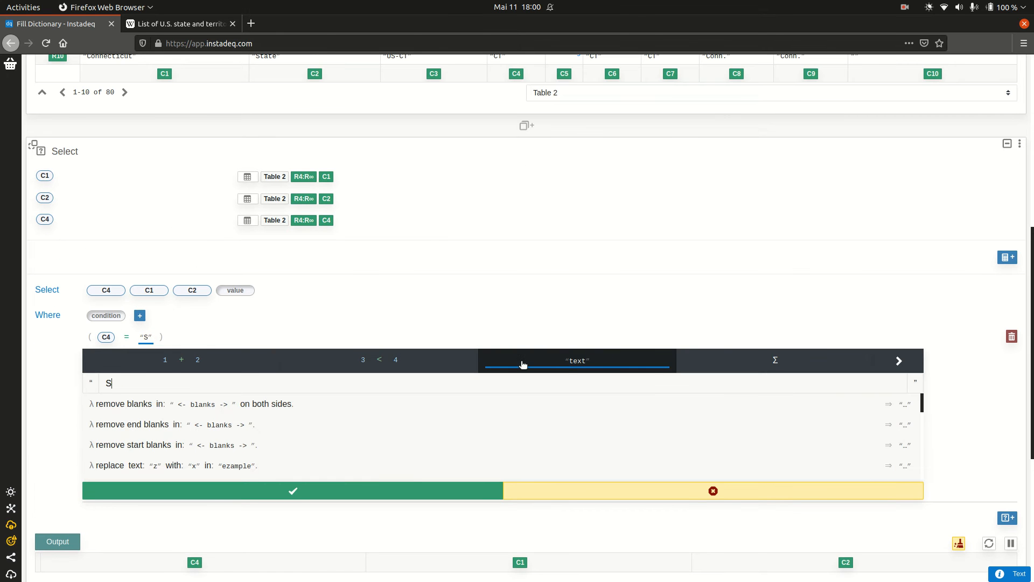
{"action": "left_click", "coordinate": [463, 490]}
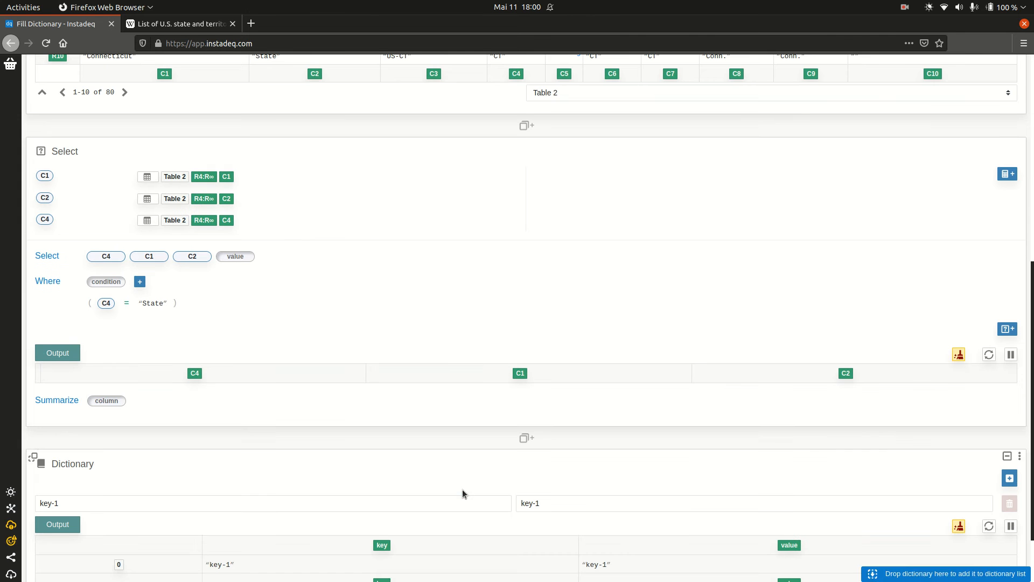
- Replace C4 with C2 in the Select card's Where condition
{"action": "scroll", "coordinate": [462, 321], "scroll_direction": "down", "scroll_amount": 2}
{"action": "scroll", "coordinate": [244, 312], "scroll_direction": "up", "scroll_amount": 1}
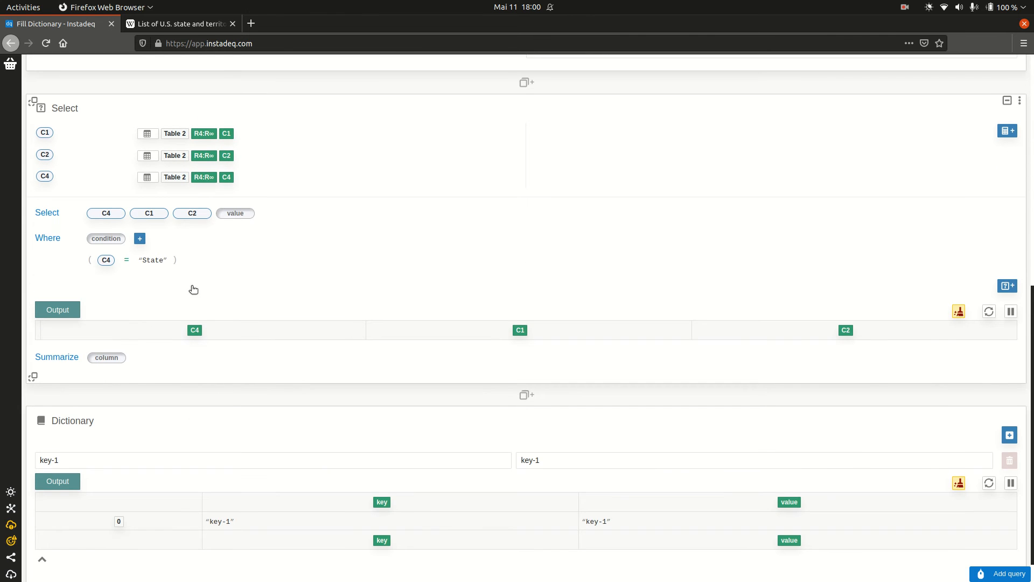
{"action": "scroll", "coordinate": [194, 289], "scroll_direction": "up", "scroll_amount": 5}
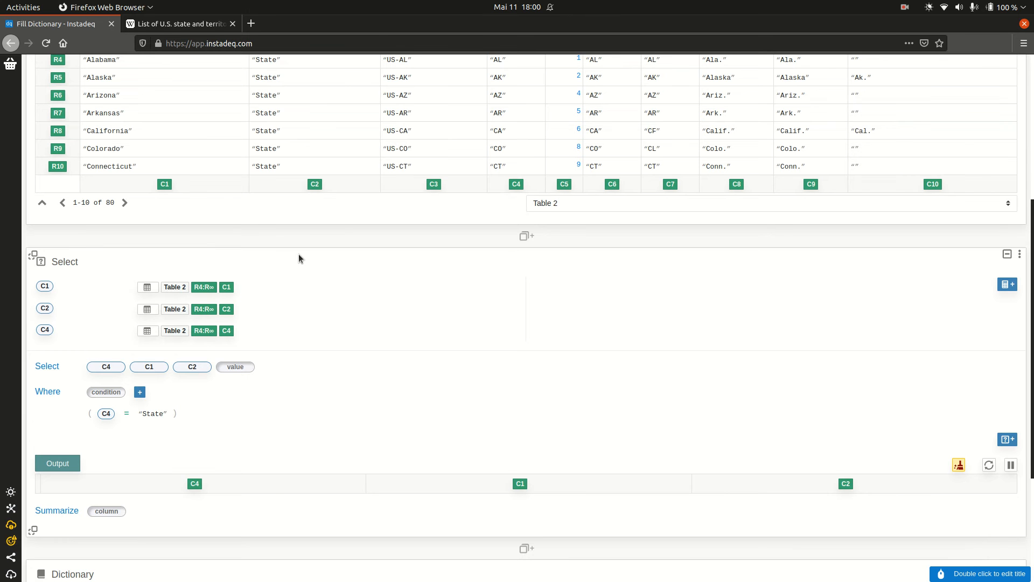
{"action": "scroll", "coordinate": [298, 254], "scroll_direction": "up", "scroll_amount": 1}
{"action": "left_click_drag", "start_coordinate": [45, 340], "coordinate": [106, 446]}
{"action": "scroll", "coordinate": [353, 406], "scroll_direction": "down", "scroll_amount": 8}
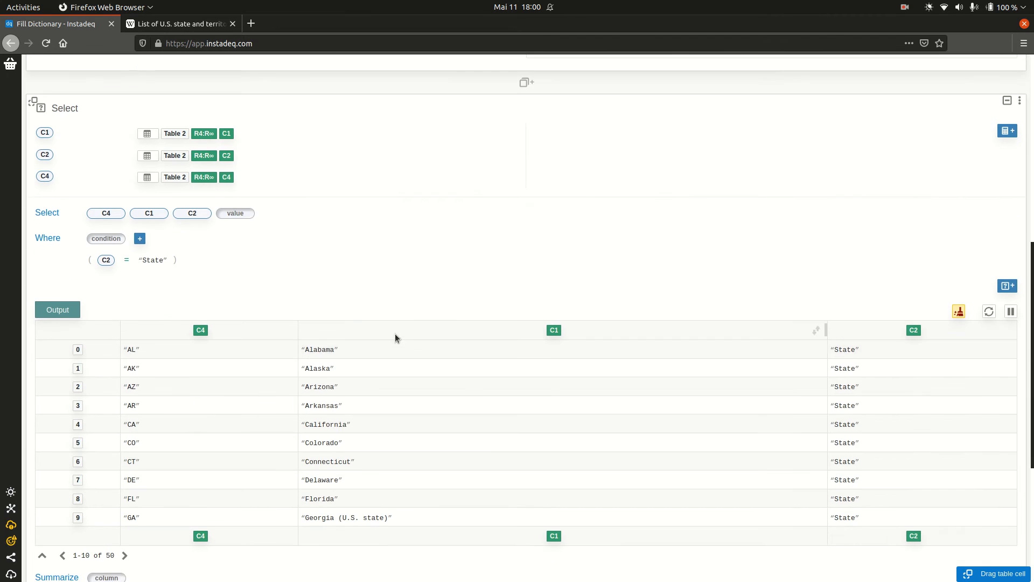
- Reorder the Select card's output columns to C2, C1, C4
{"action": "scroll", "coordinate": [399, 309], "scroll_direction": "down", "scroll_amount": 6}
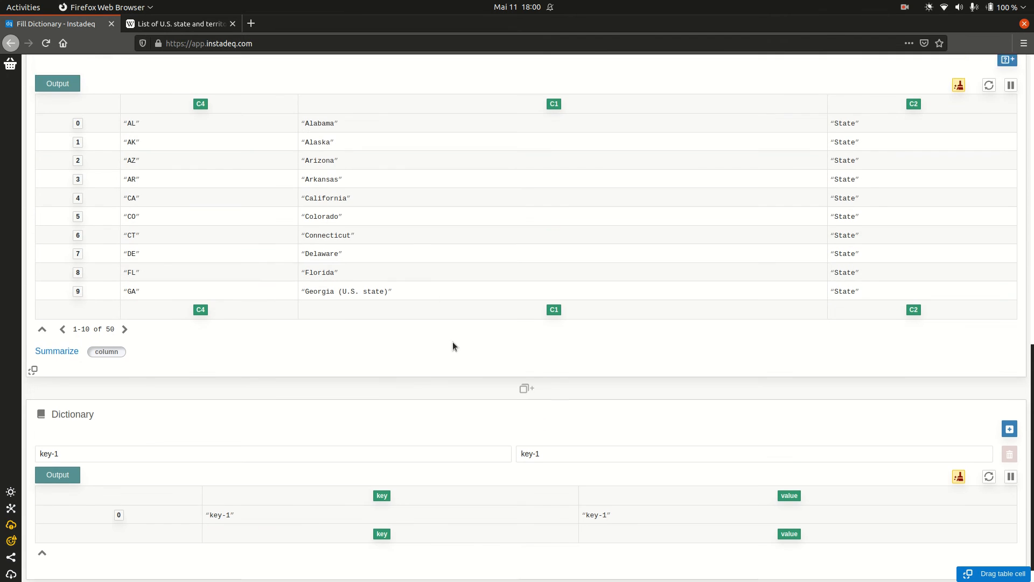
{"action": "scroll", "coordinate": [448, 293], "scroll_direction": "up", "scroll_amount": 6}
{"action": "scroll", "coordinate": [357, 187], "scroll_direction": "up", "scroll_amount": 2}
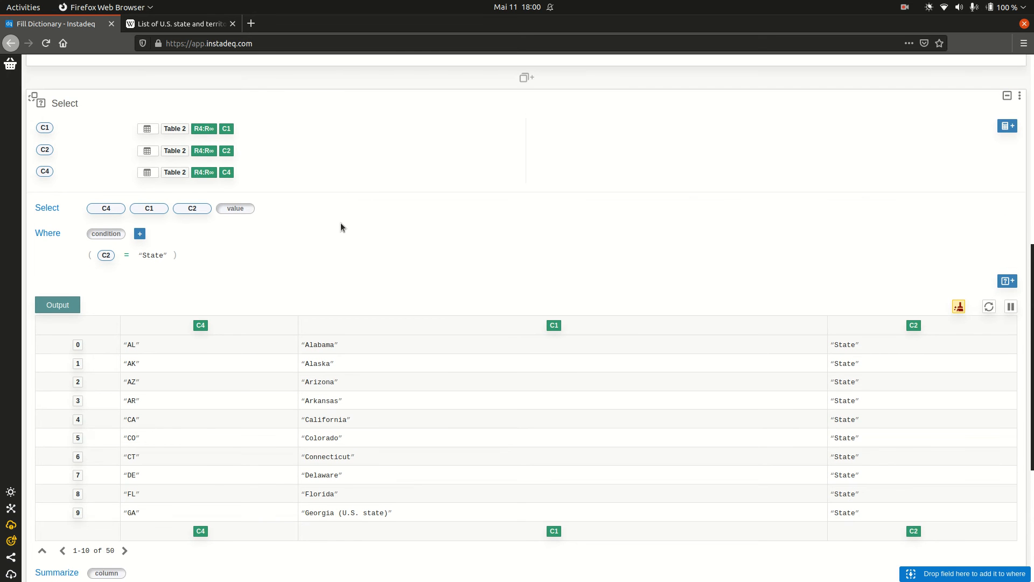
{"action": "scroll", "coordinate": [295, 263], "scroll_direction": "down", "scroll_amount": 2}
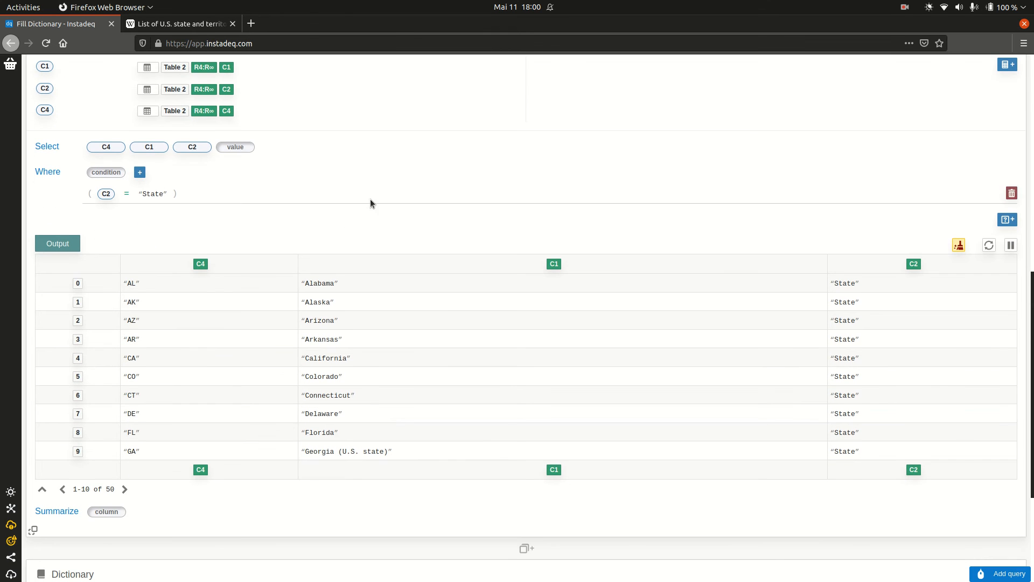
{"action": "scroll", "coordinate": [370, 199], "scroll_direction": "up", "scroll_amount": 2}
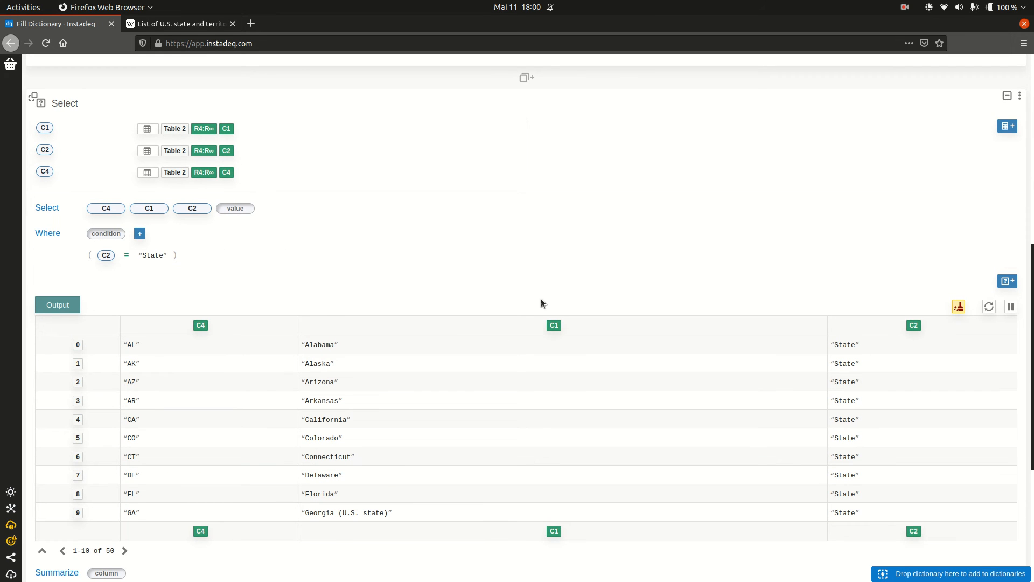
{"action": "left_click_drag", "start_coordinate": [914, 325], "coordinate": [163, 325]}
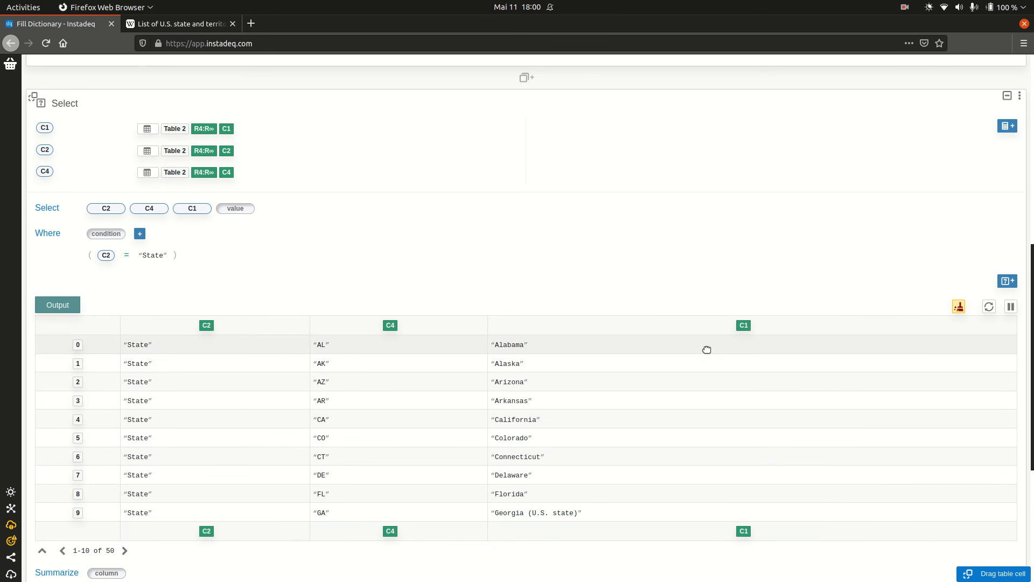
{"action": "left_click_drag", "start_coordinate": [743, 325], "coordinate": [351, 325]}
- Delete the key-1 entry from the Dictionary card
{"action": "scroll", "coordinate": [426, 291], "scroll_direction": "down", "scroll_amount": 5}
{"action": "scroll", "coordinate": [372, 316], "scroll_direction": "down", "scroll_amount": 2}
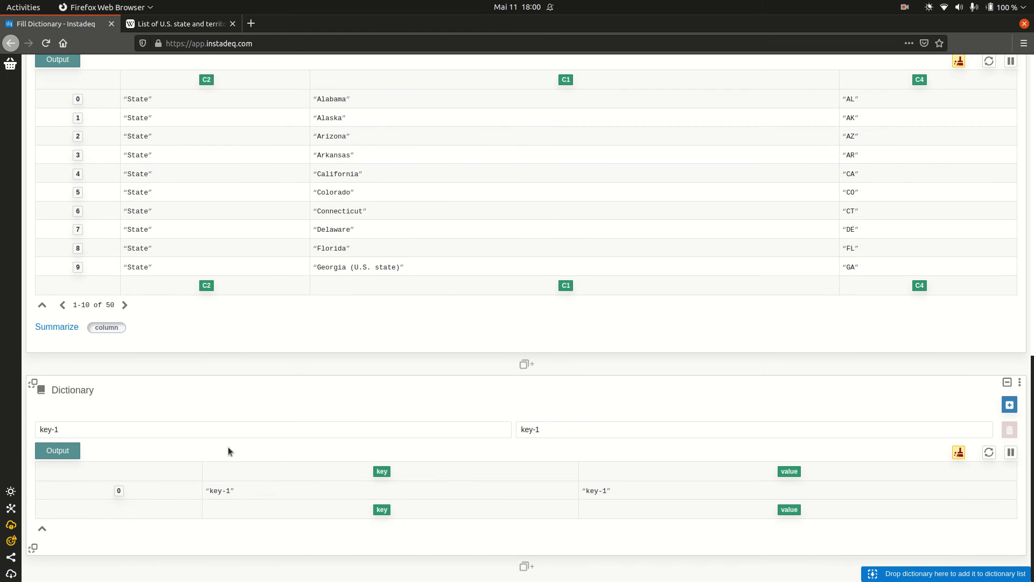
{"action": "left_click", "coordinate": [1010, 430]}
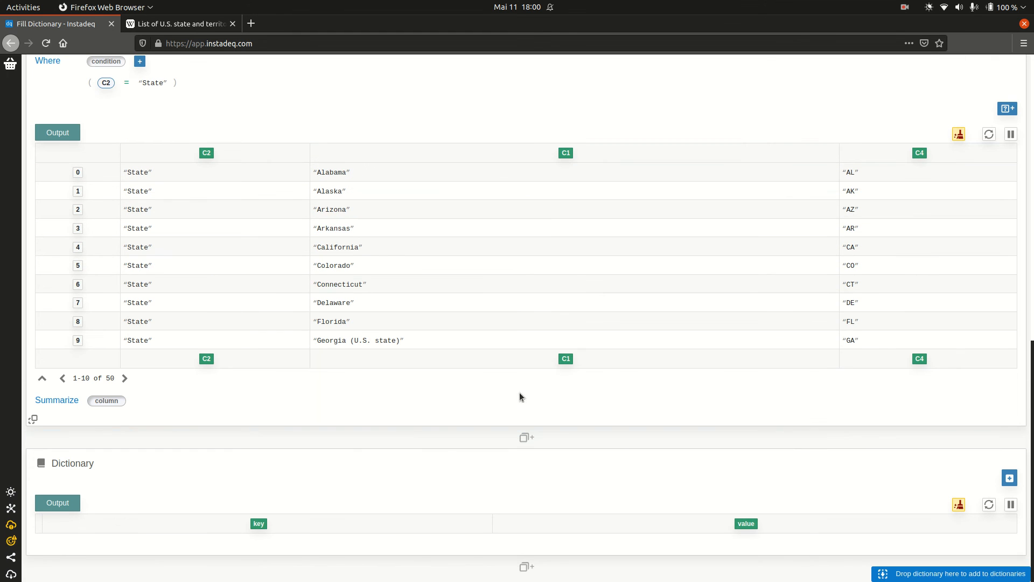
- Try filling the Dictionary card from the Select card with C2 as keys and C1 as values, and delete the resulting State entry
{"action": "left_click_drag", "start_coordinate": [46, 421], "coordinate": [221, 486]}
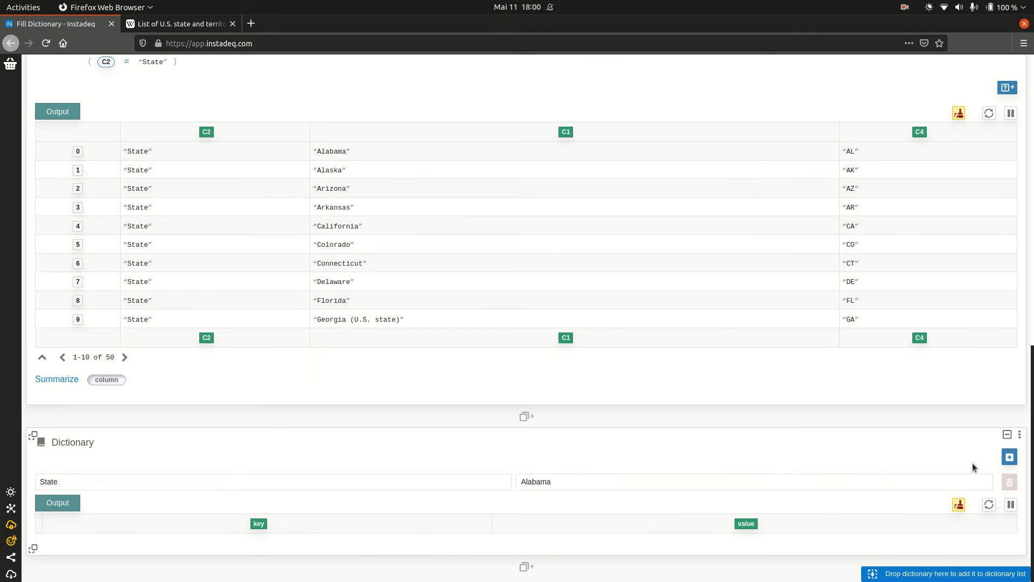
{"action": "left_click", "coordinate": [1010, 482]}
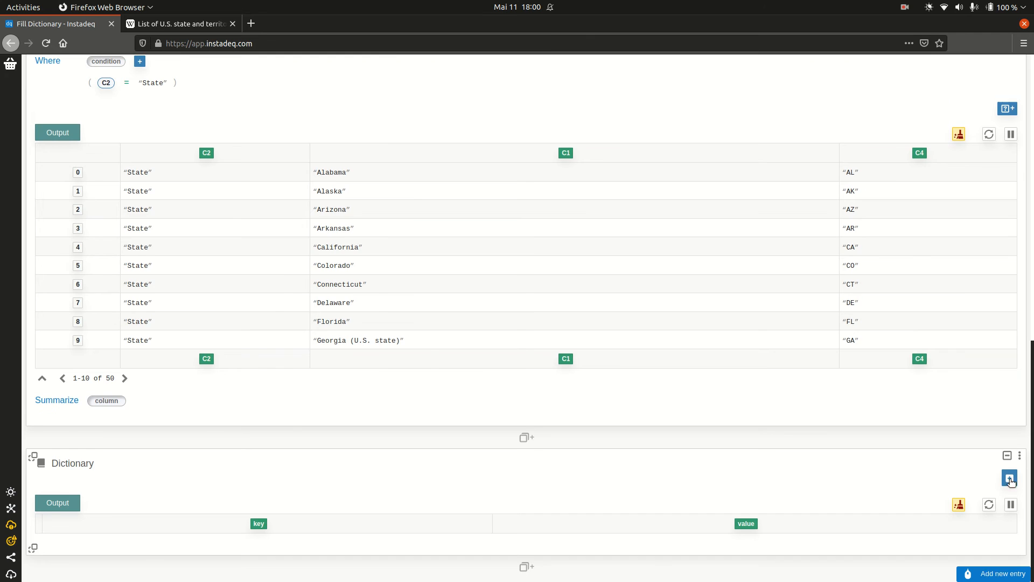
- Reorder the Select output columns to C4, C1, C2 and fill the Dictionary card from the Select card
{"action": "scroll", "coordinate": [203, 189], "scroll_direction": "up", "scroll_amount": 3}
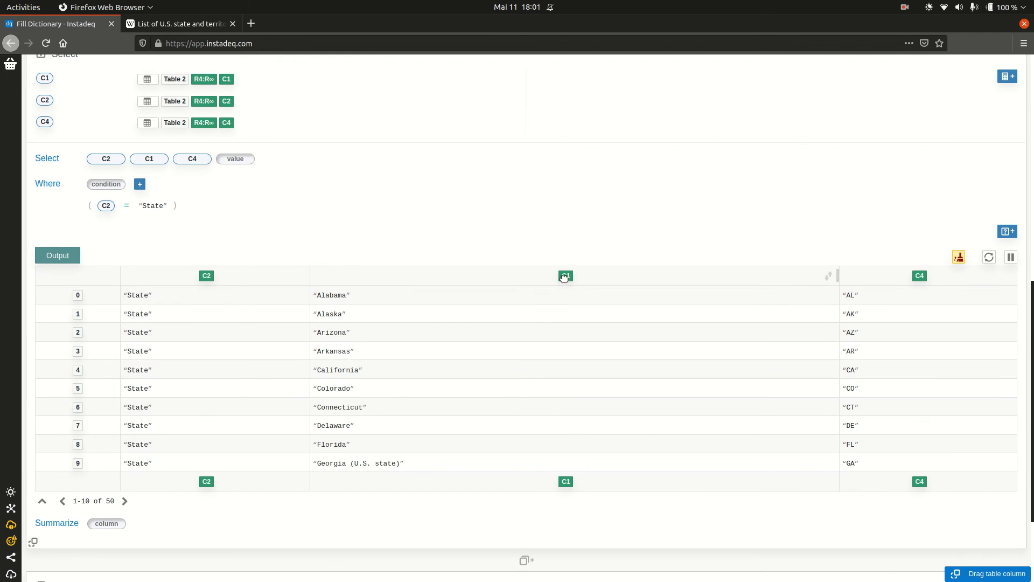
{"action": "left_click_drag", "start_coordinate": [916, 276], "coordinate": [173, 277]}
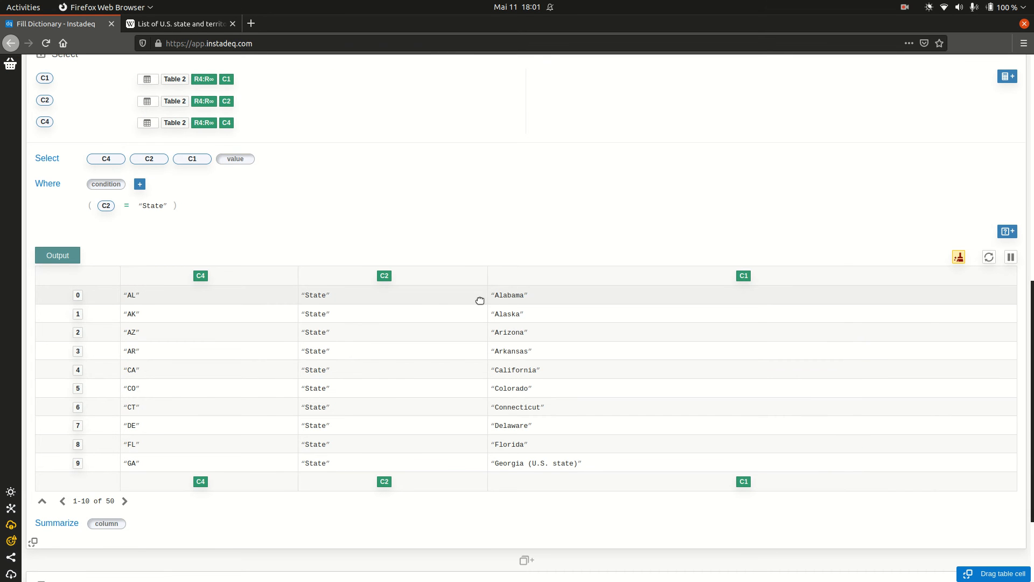
{"action": "left_click_drag", "start_coordinate": [743, 275], "coordinate": [356, 276]}
{"action": "scroll", "coordinate": [431, 196], "scroll_direction": "down", "scroll_amount": 3}
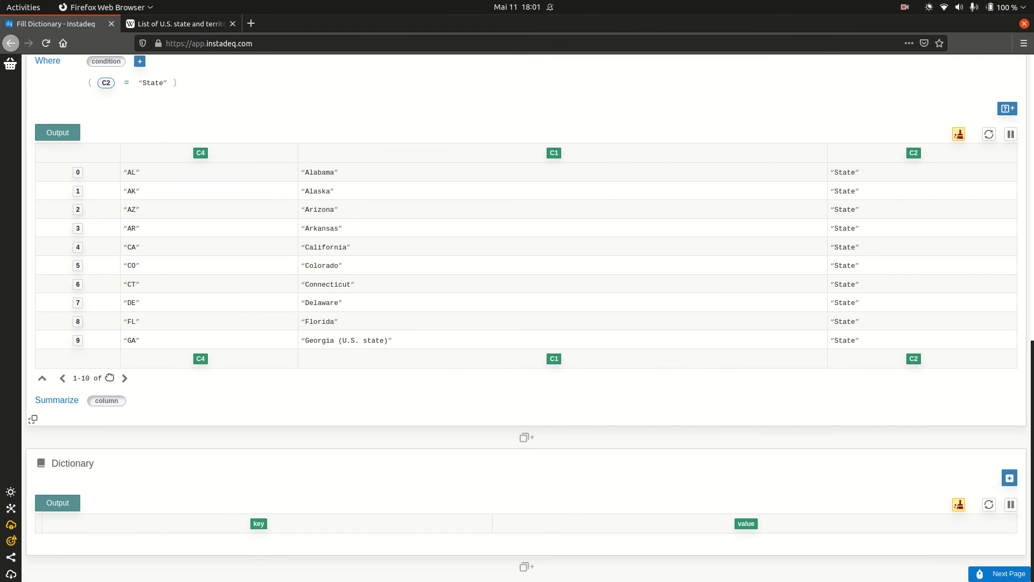
{"action": "left_click_drag", "start_coordinate": [33, 419], "coordinate": [231, 489]}
- Compare the Dictionary card's keys and values with the C4 and C1 columns of the Select output
{"action": "scroll", "coordinate": [305, 425], "scroll_direction": "down", "scroll_amount": 5}
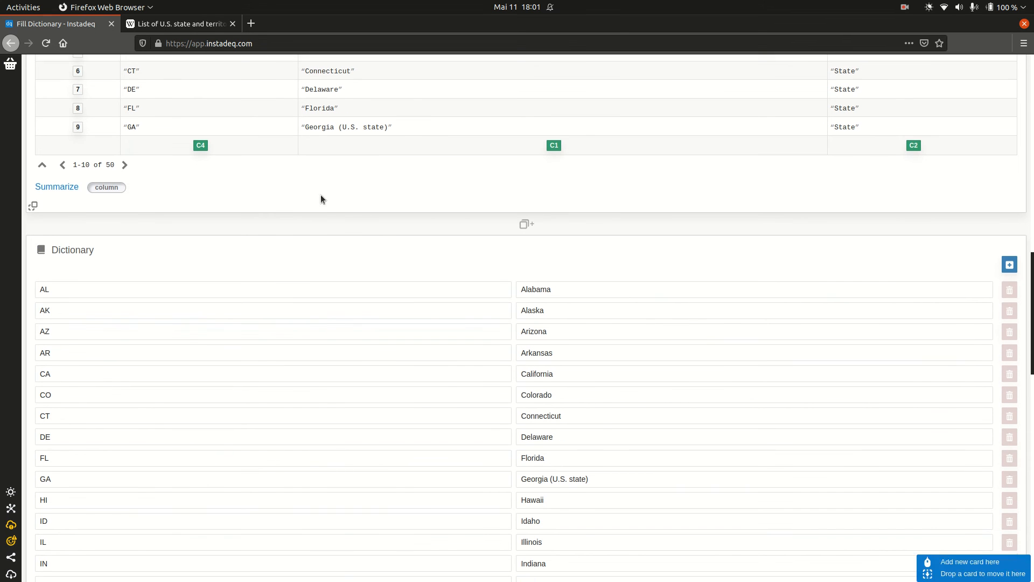
{"action": "scroll", "coordinate": [318, 191], "scroll_direction": "up", "scroll_amount": 6}
{"action": "scroll", "coordinate": [361, 363], "scroll_direction": "down", "scroll_amount": 4}
{"action": "scroll", "coordinate": [348, 338], "scroll_direction": "up", "scroll_amount": 3}
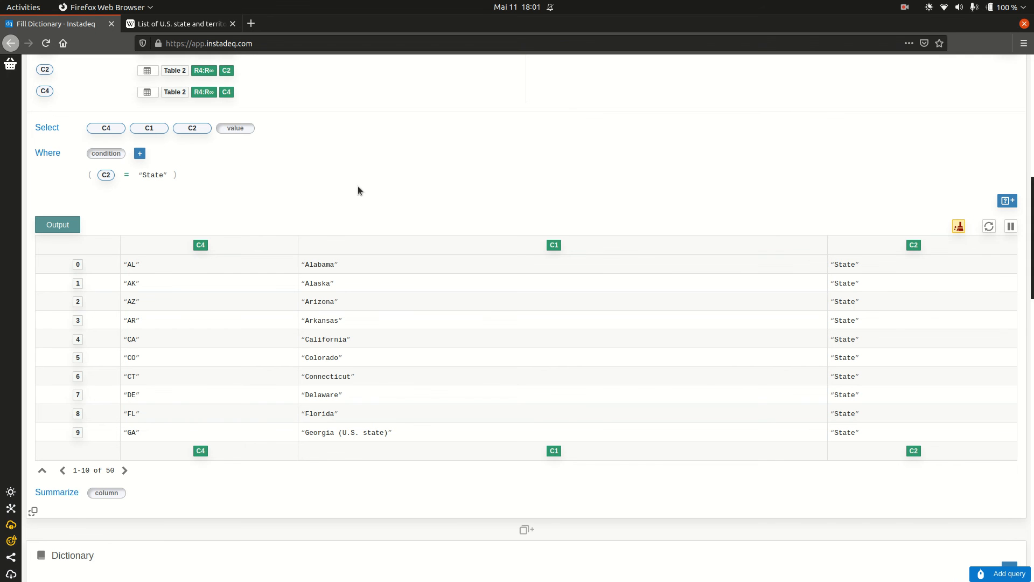
{"action": "scroll", "coordinate": [358, 186], "scroll_direction": "down", "scroll_amount": 3}
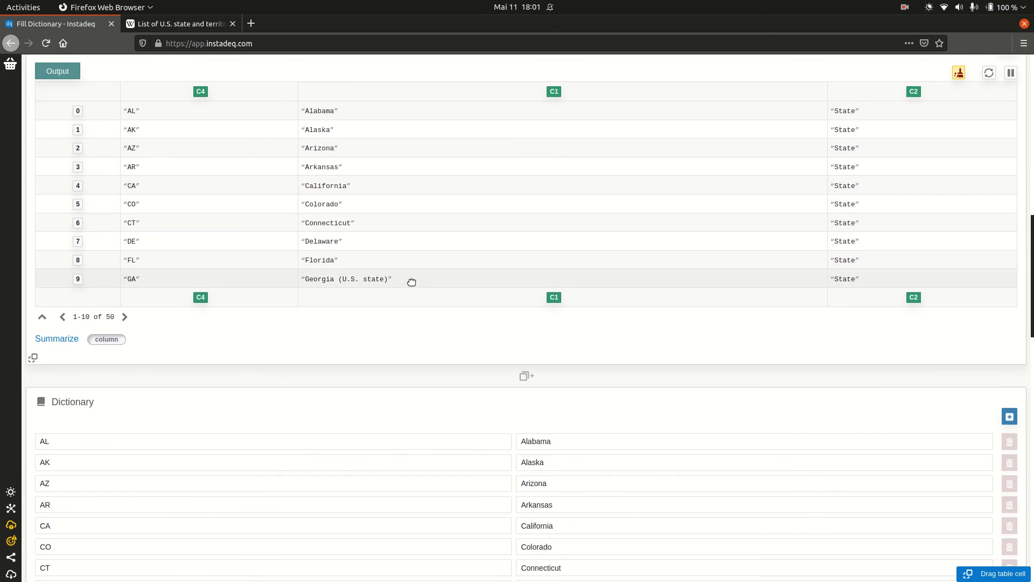
{"action": "scroll", "coordinate": [411, 280], "scroll_direction": "down", "scroll_amount": 2}
{"action": "scroll", "coordinate": [413, 268], "scroll_direction": "up", "scroll_amount": 3}
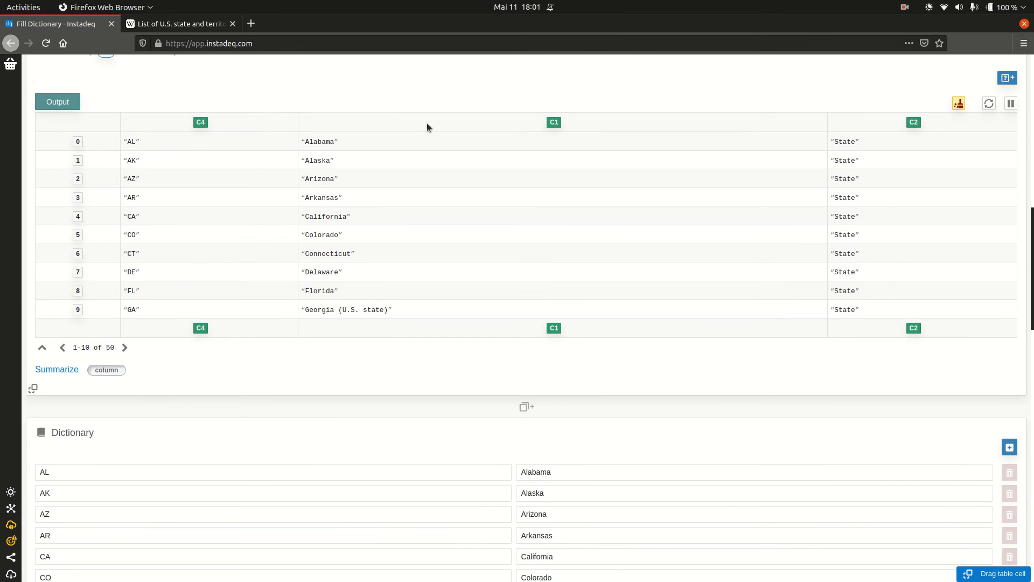
{"action": "scroll", "coordinate": [568, 179], "scroll_direction": "up", "scroll_amount": 2}
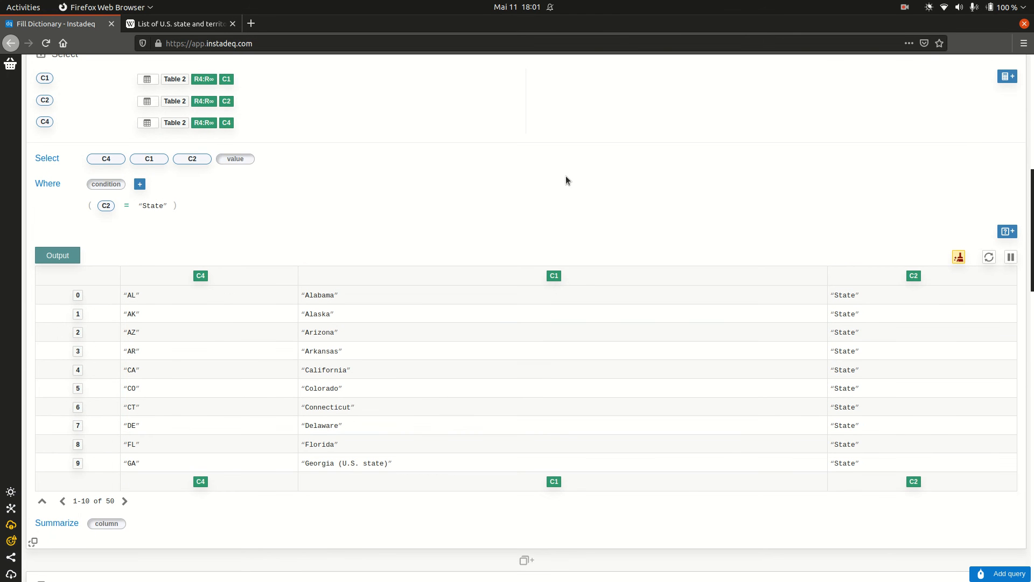
- Permanently remove the Select card from the deck
{"action": "scroll", "coordinate": [570, 186], "scroll_direction": "up", "scroll_amount": 7}
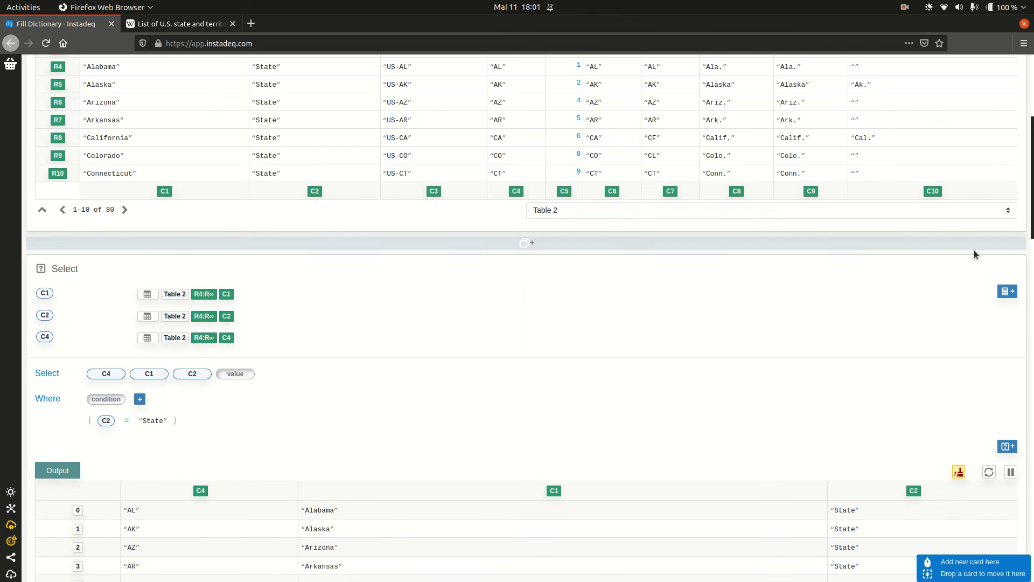
{"action": "left_click", "coordinate": [1019, 266]}
{"action": "left_click", "coordinate": [618, 274]}
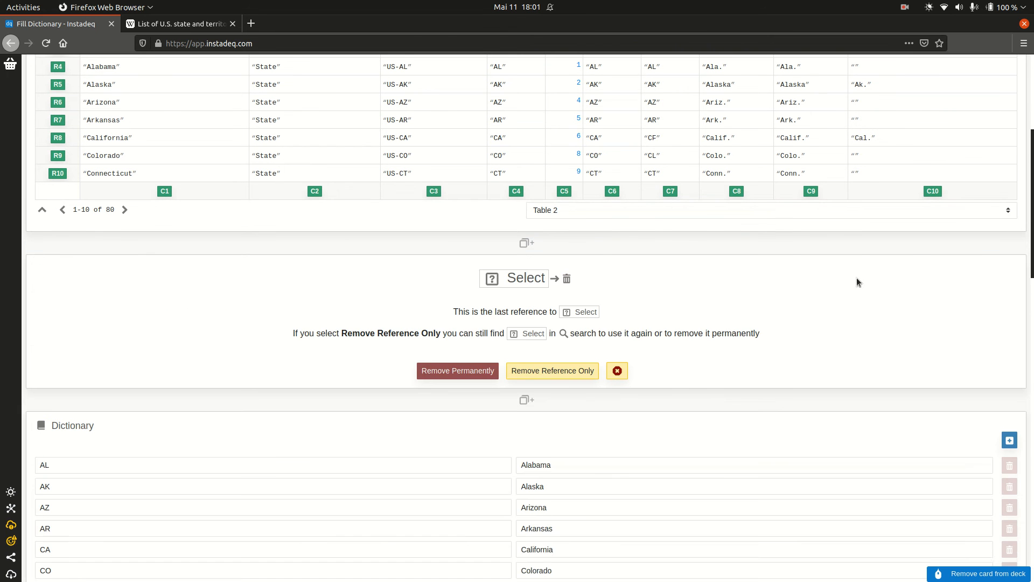
{"action": "left_click", "coordinate": [458, 555]}
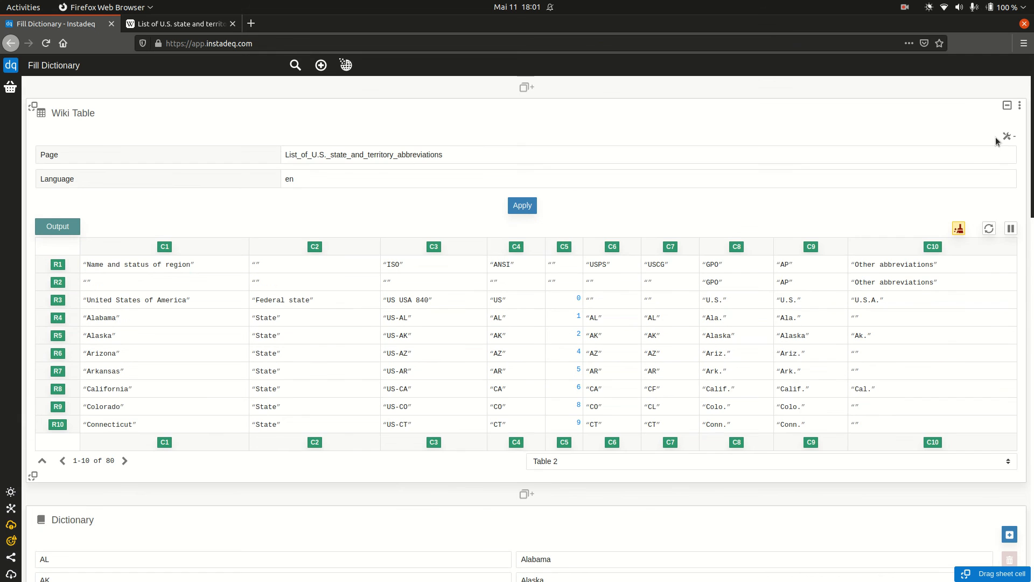
- Permanently remove the Wiki Table card from the deck
{"action": "left_click", "coordinate": [1019, 112]}
{"action": "left_click", "coordinate": [599, 113]}
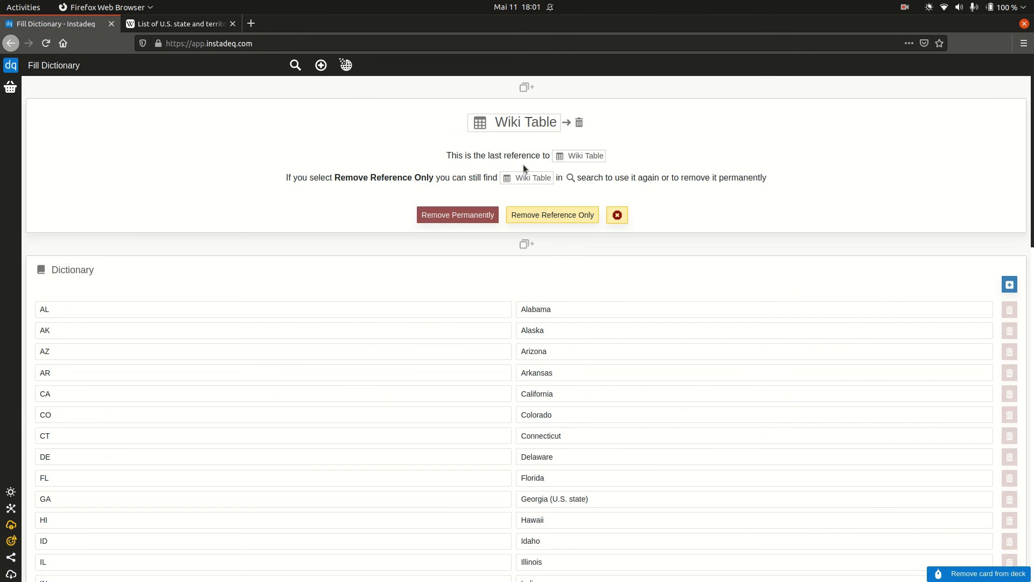
{"action": "left_click", "coordinate": [461, 216]}
- Rename the Dictionary card to "State Codes to Names" and look through its entries
{"action": "left_click", "coordinate": [116, 116]}
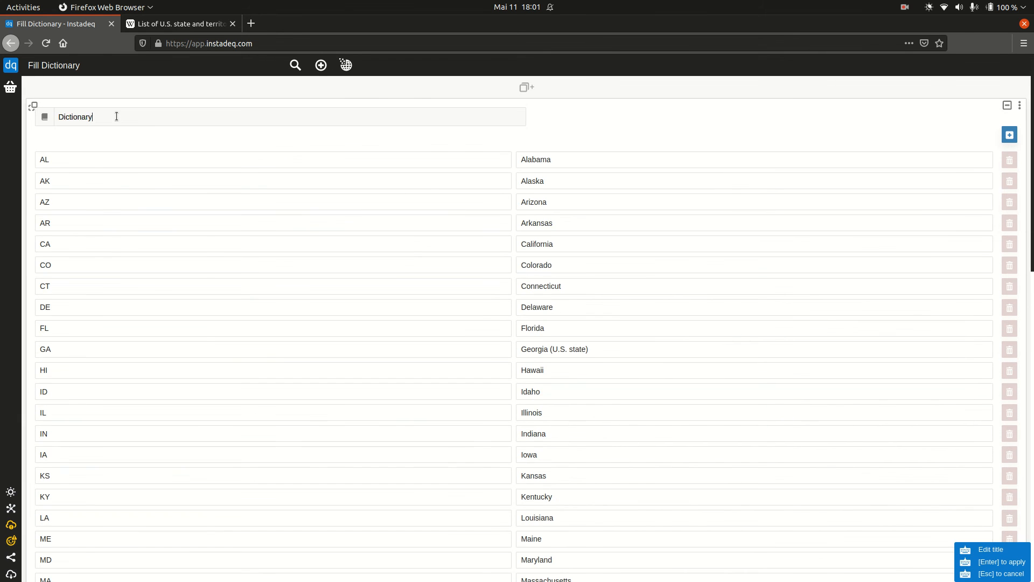
{"action": "double_click", "coordinate": [117, 116]}
{"action": "type", "text": "State Codes to Names"}
{"action": "key", "text": "Return"}
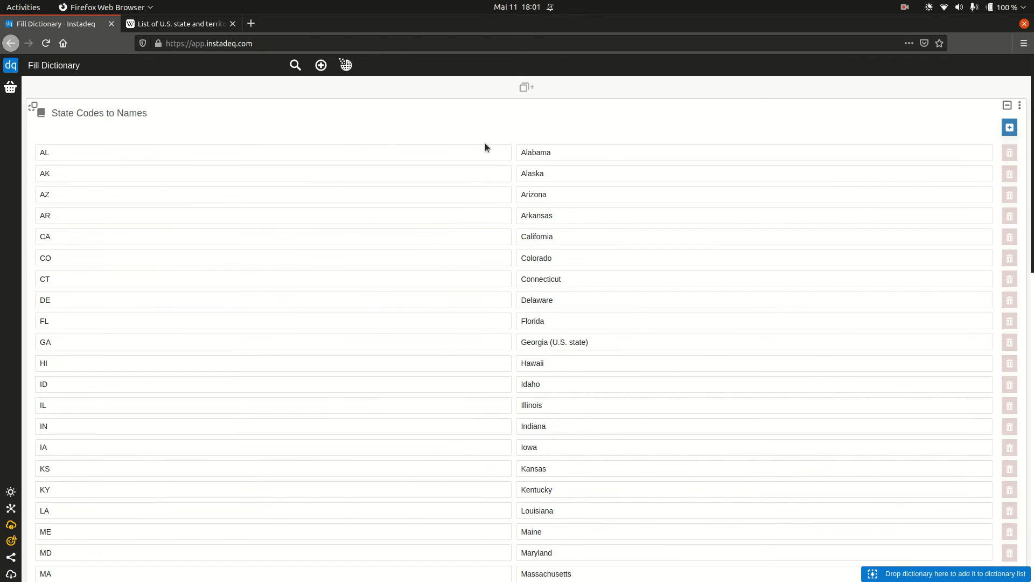
{"action": "scroll", "coordinate": [484, 143], "scroll_direction": "down", "scroll_amount": 5}
{"action": "scroll", "coordinate": [484, 143], "scroll_direction": "up", "scroll_amount": 5}
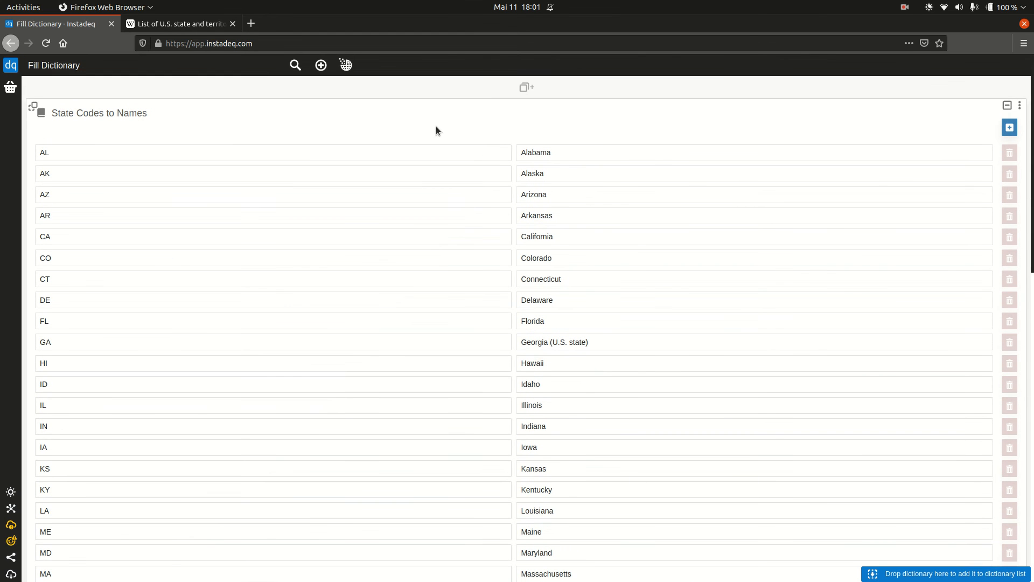